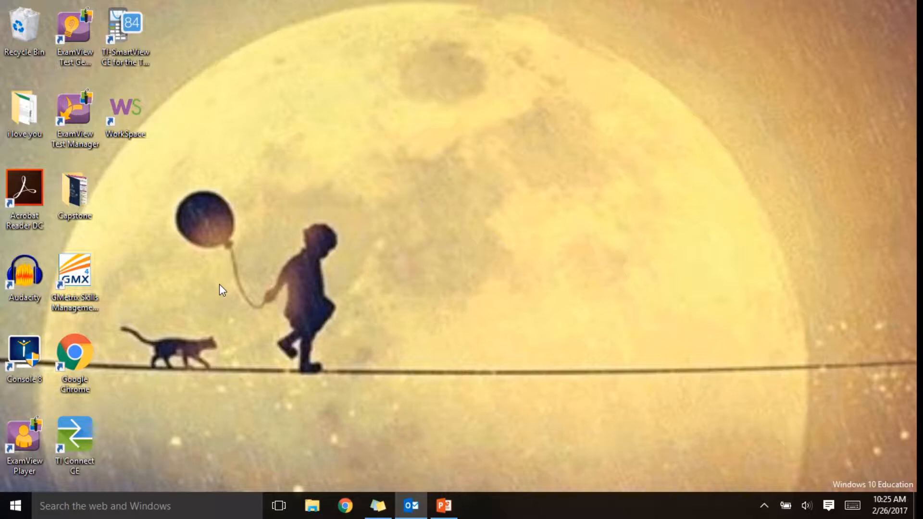
- Open the Windows Start menu to show the Office 2016 apps
click(15, 506)
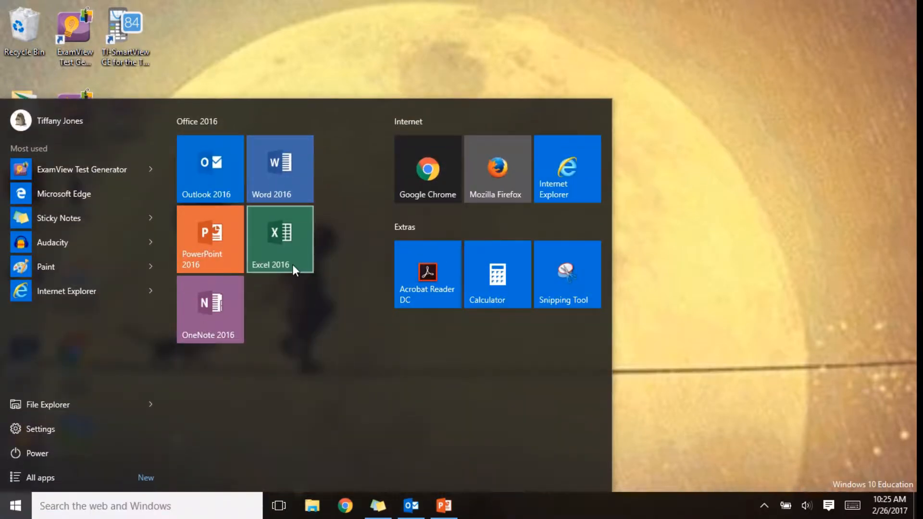
- Launch Excel 2016, create a blank workbook and select row 1
click(294, 270)
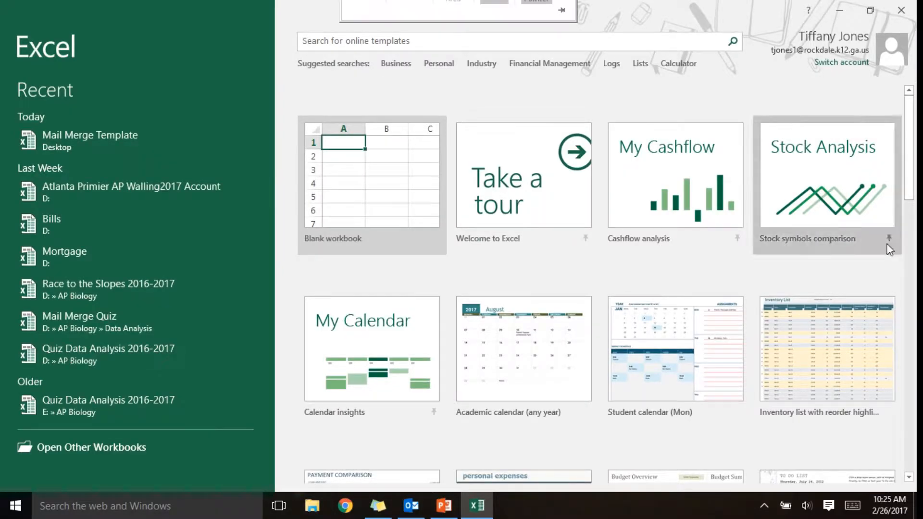
click(383, 190)
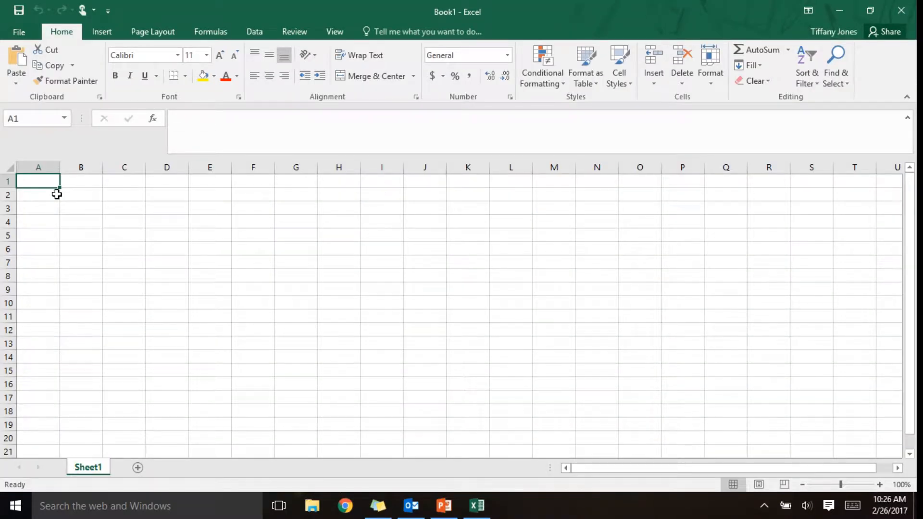
click(5, 181)
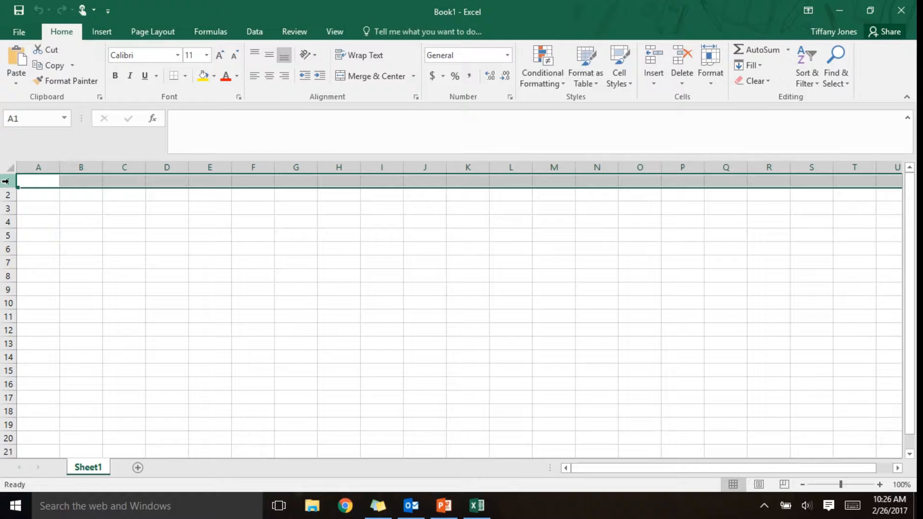
- Enter the 'Student First Name' header in A1 and four students' first names in A2:A5
click(36, 183)
text(Stud)
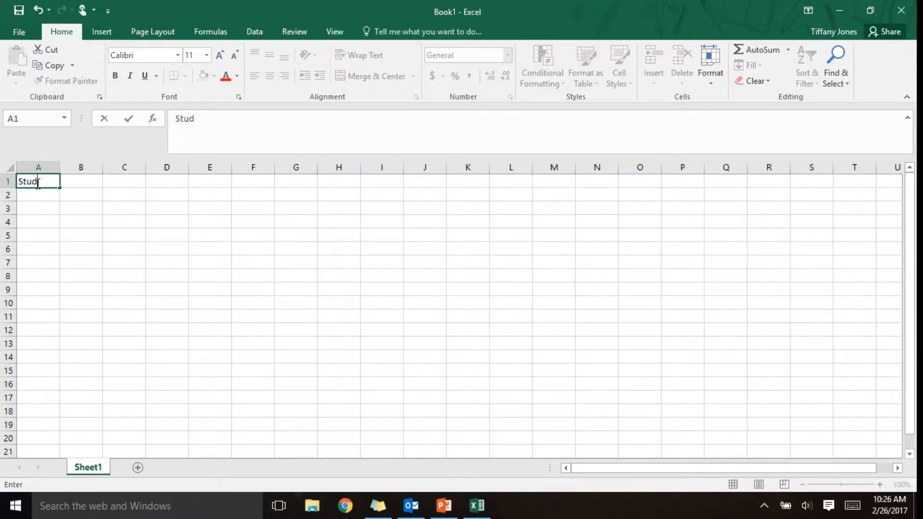
text(ent First Name)
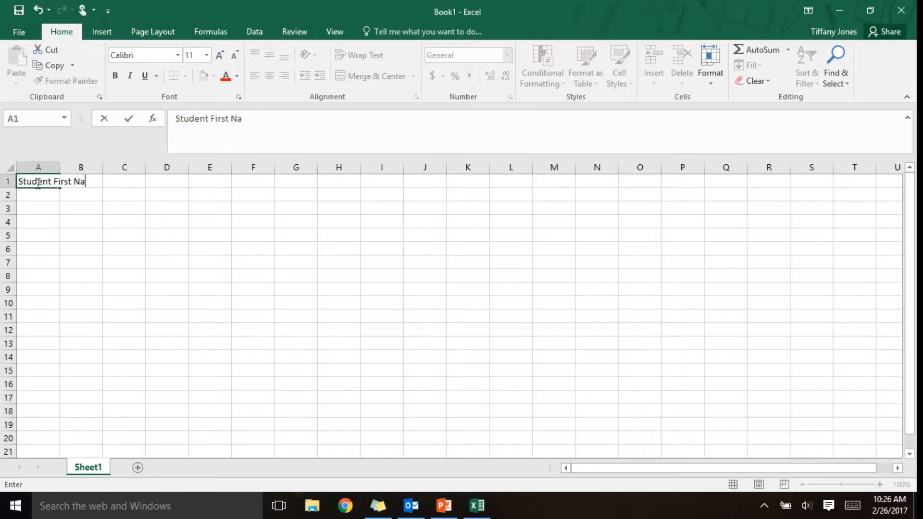
key(Return)
text(Stacy)
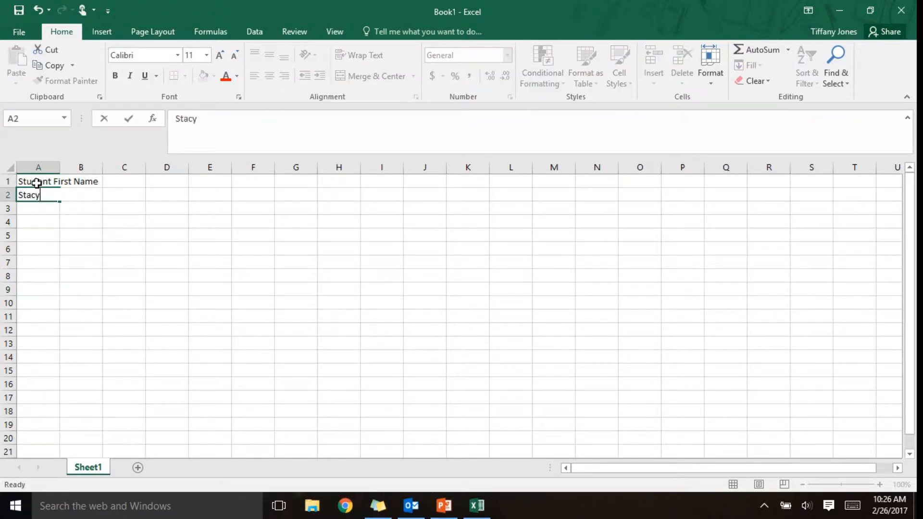
key(Return)
text(Thomas)
key(Return)
text(Tiffany)
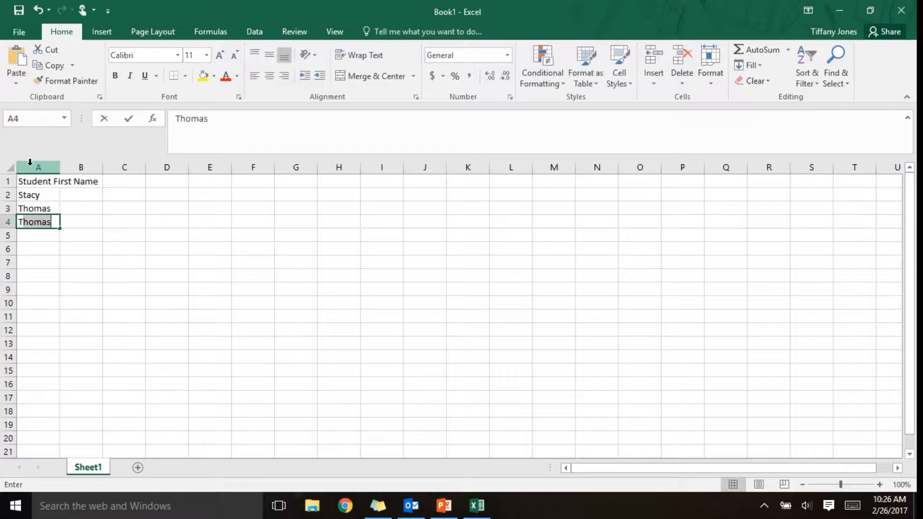
key(Return)
text(Bailey)
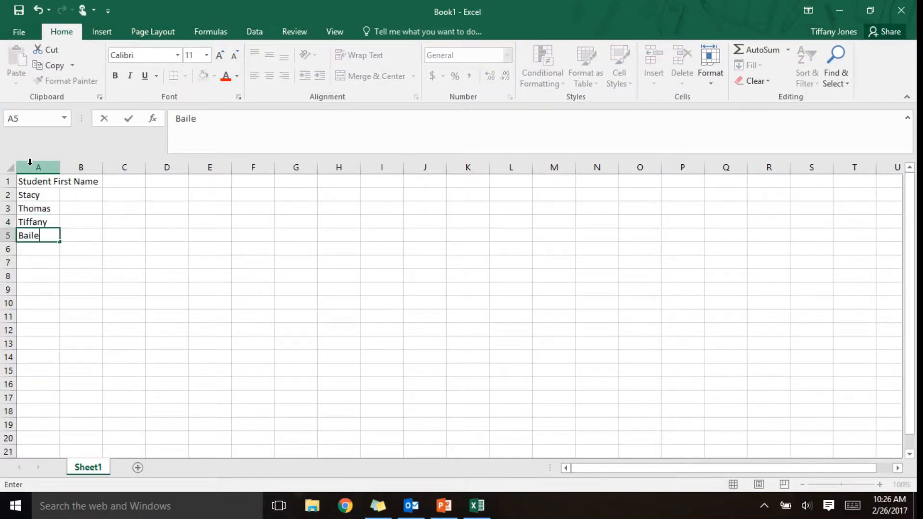
key(Return)
- Enter the 'Student Full Name' header in B1 and each student's full name in B2:B5
key(Right)
key(Up)
key(Up)
key(Up)
key(Up)
key(Up)
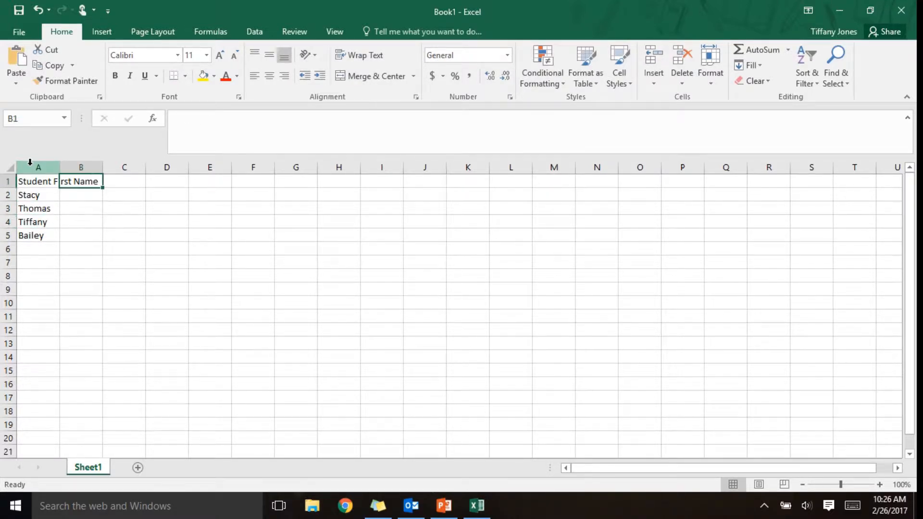
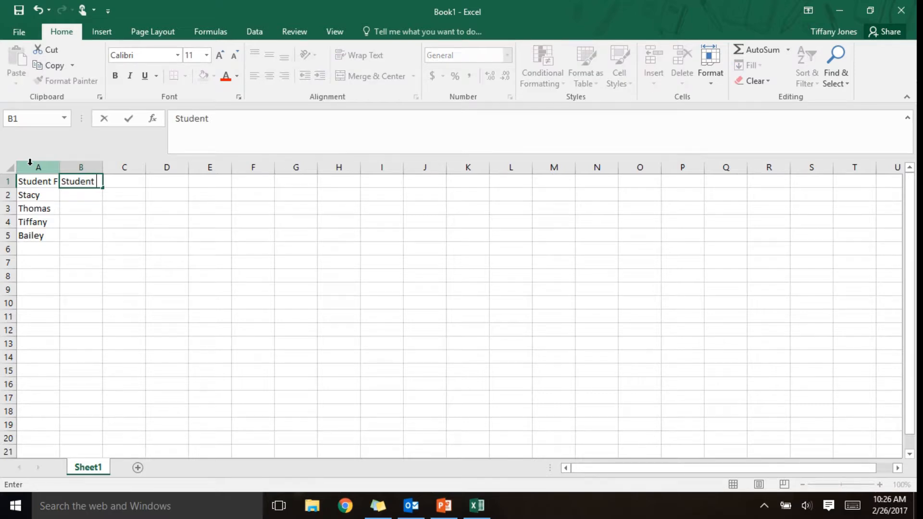
key(BackSpace)
key(BackSpace)
key(Return)
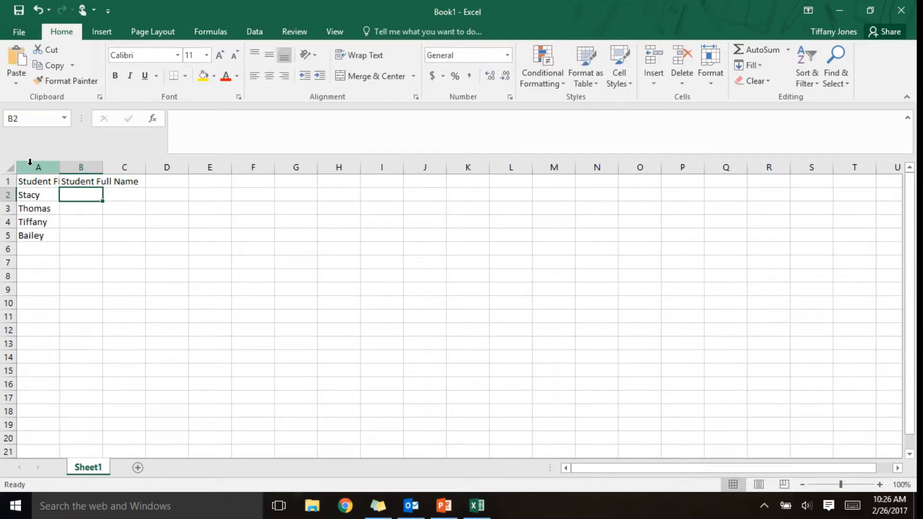
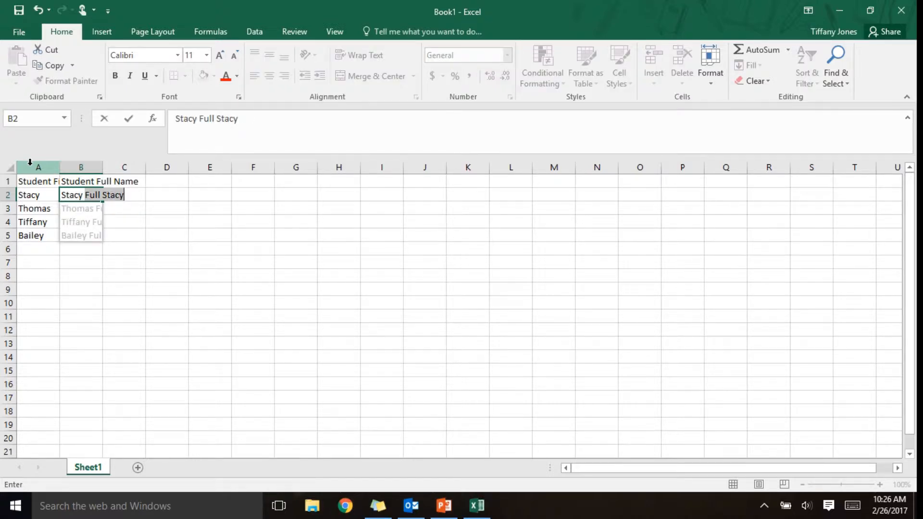
key(Return)
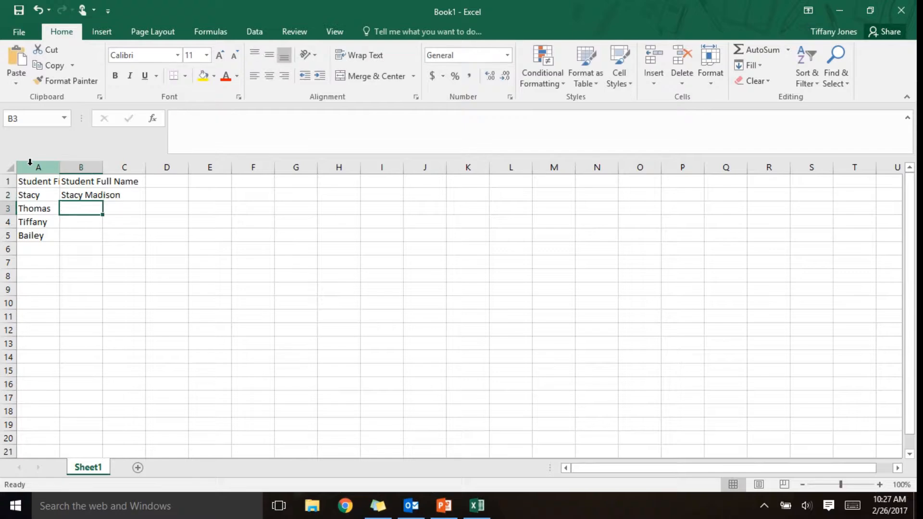
key(ctrl+shift+Left)
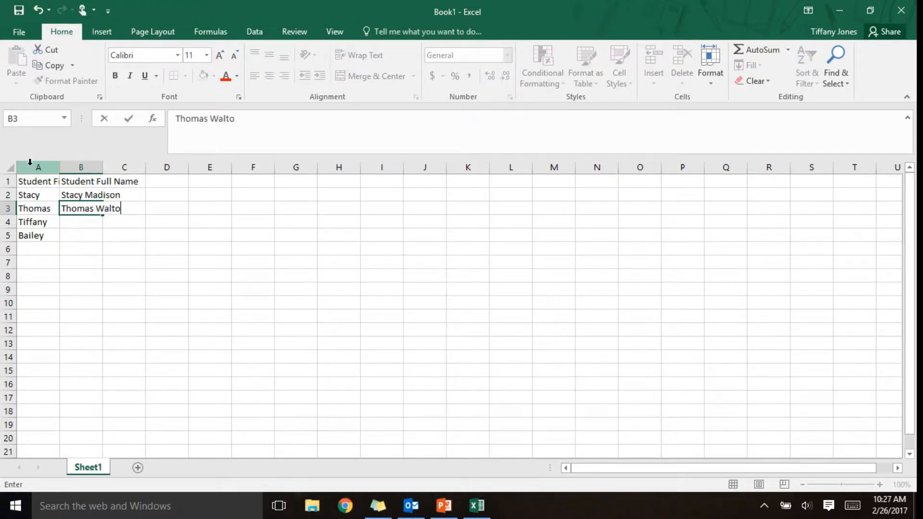
key(Return)
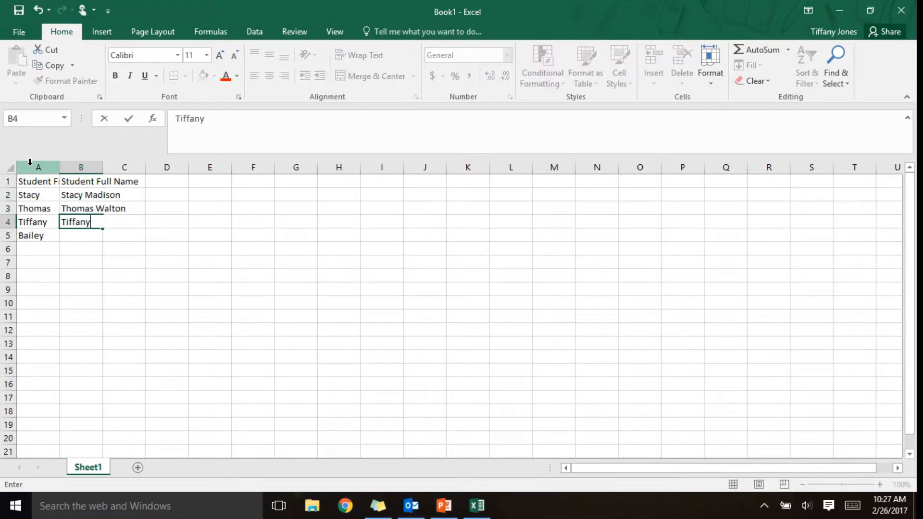
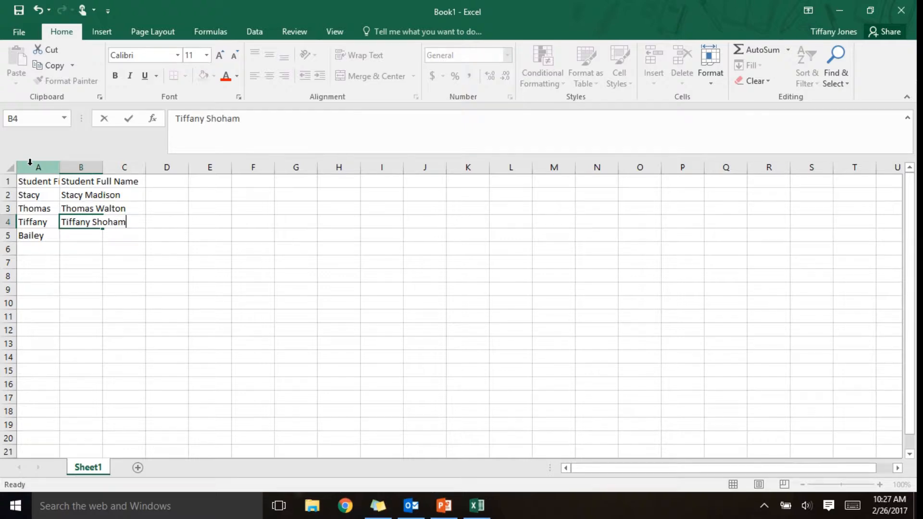
key(Return)
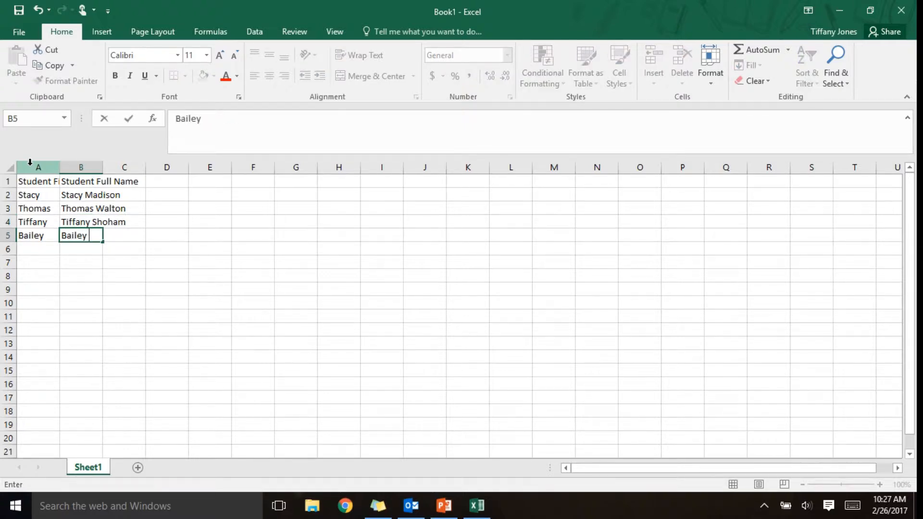
key(Return)
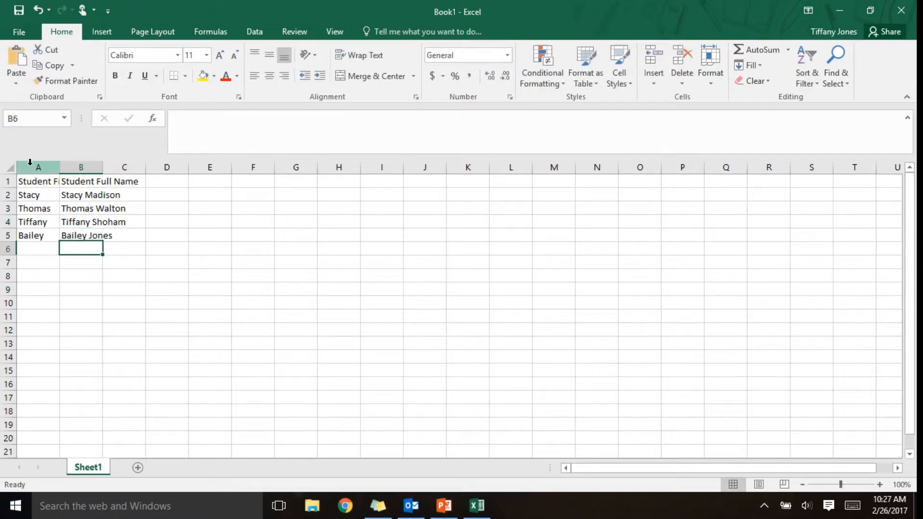
key(Right)
key(Down)
key(Down)
key(Down)
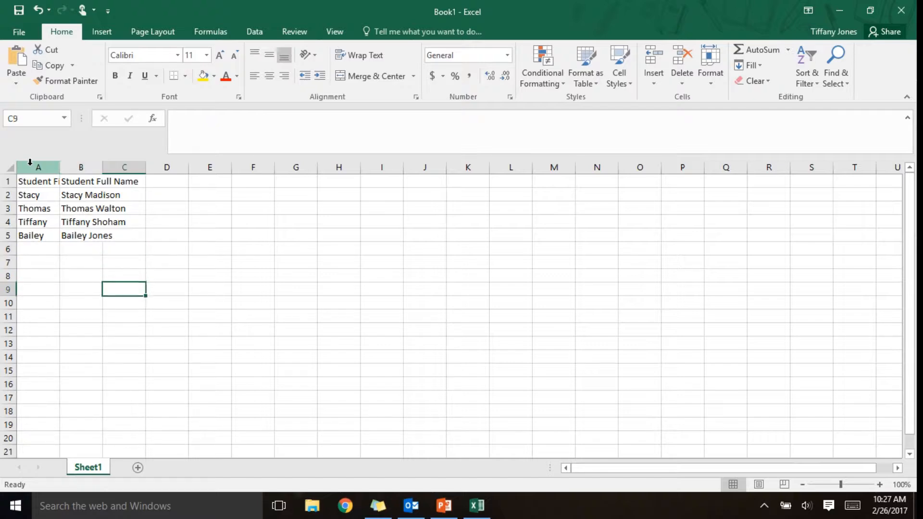
- Add the 'Student E-mail' header in C1, fill students' addresses via Flash Fill, and widen column B
key(Up)
key(Up)
key(Up)
key(Up)
key(Up)
key(Up)
key(Up)
key(Up)
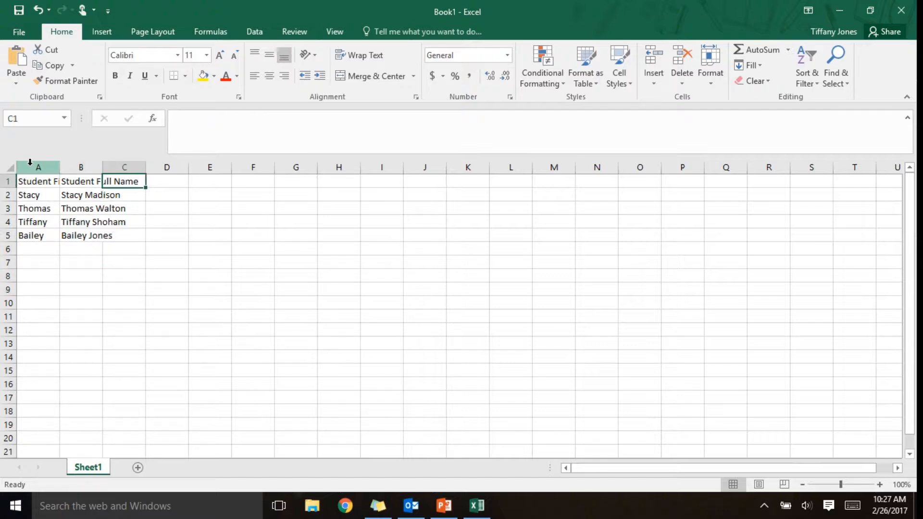
text(Student)
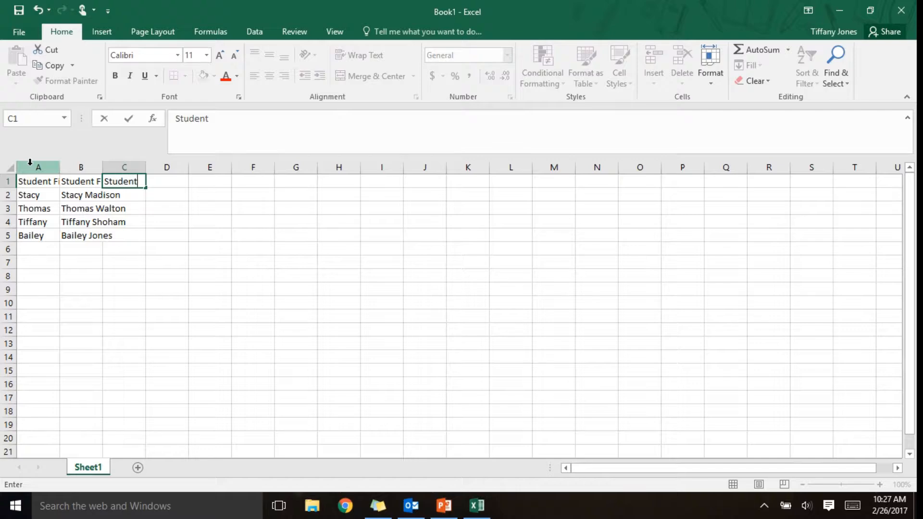
text( E-mail)
key(Return)
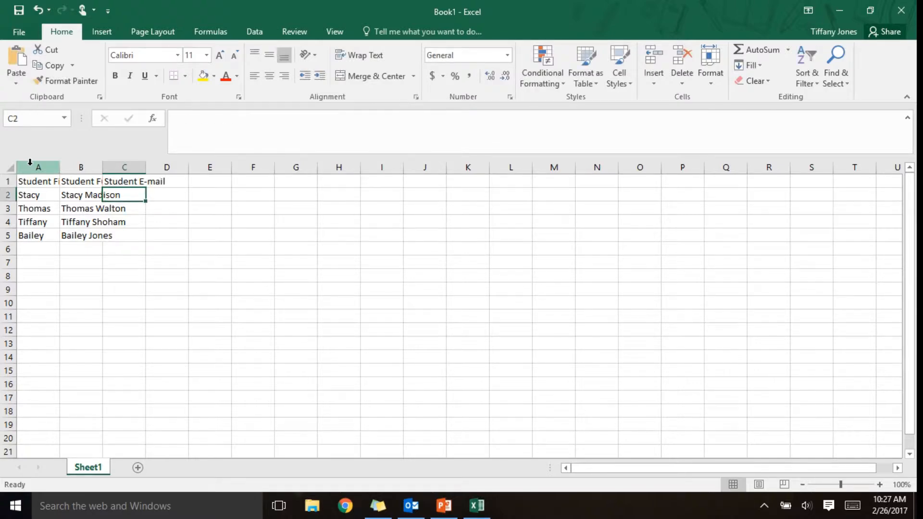
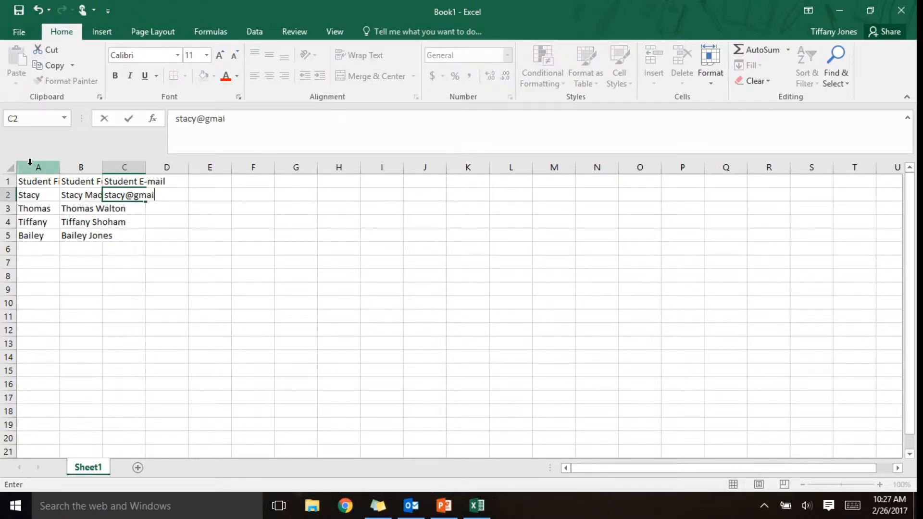
key(Return)
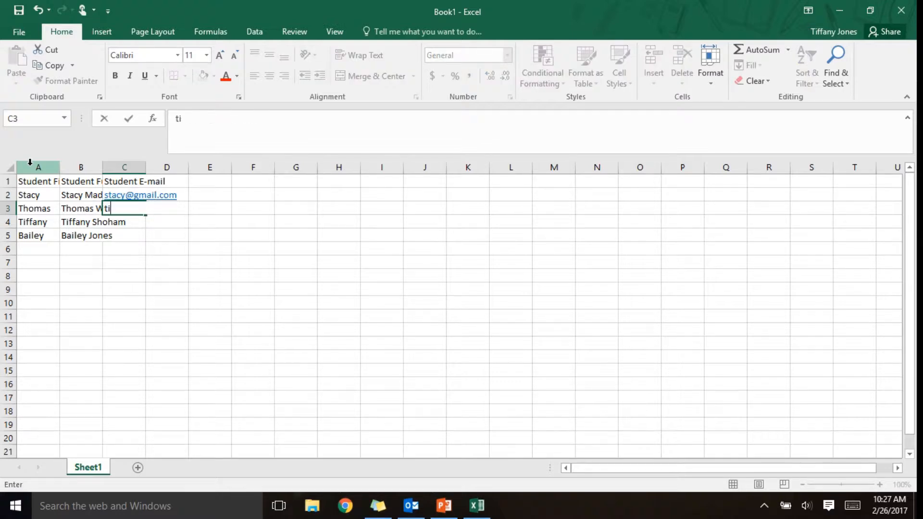
key(Return)
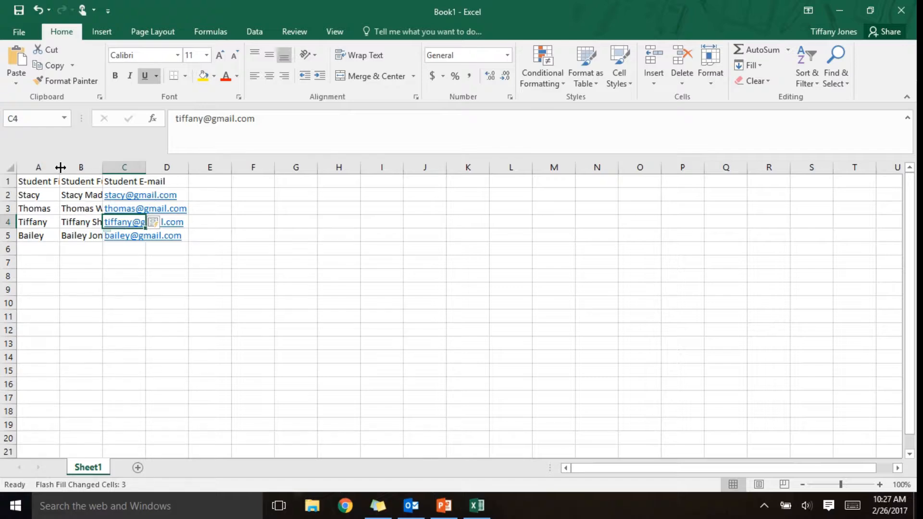
drag(101, 172, 233, 174)
click(253, 181)
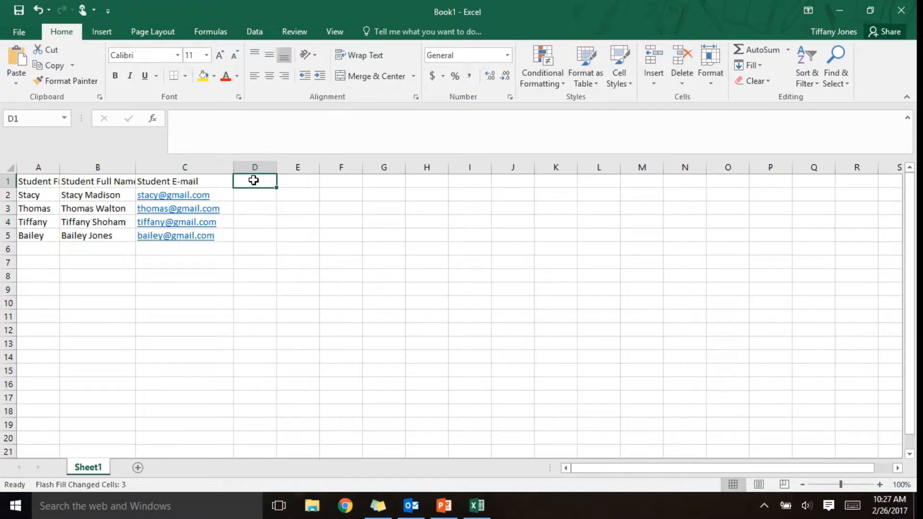
- Add the 'Parent1 E-mail' header in D1, Flash Fill the first parents' addresses, and widen column D
text(Parent1 E0m)
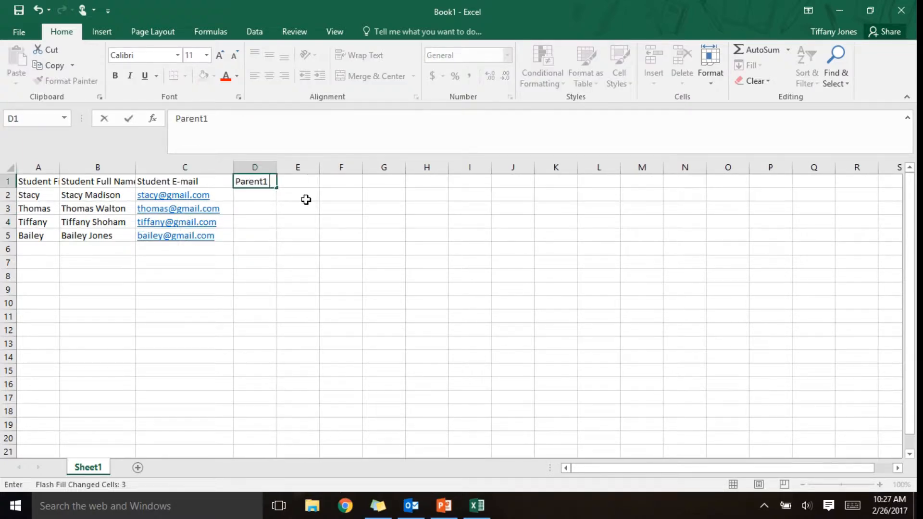
key(BackSpace)
key(BackSpace)
text(-mail)
key(Return)
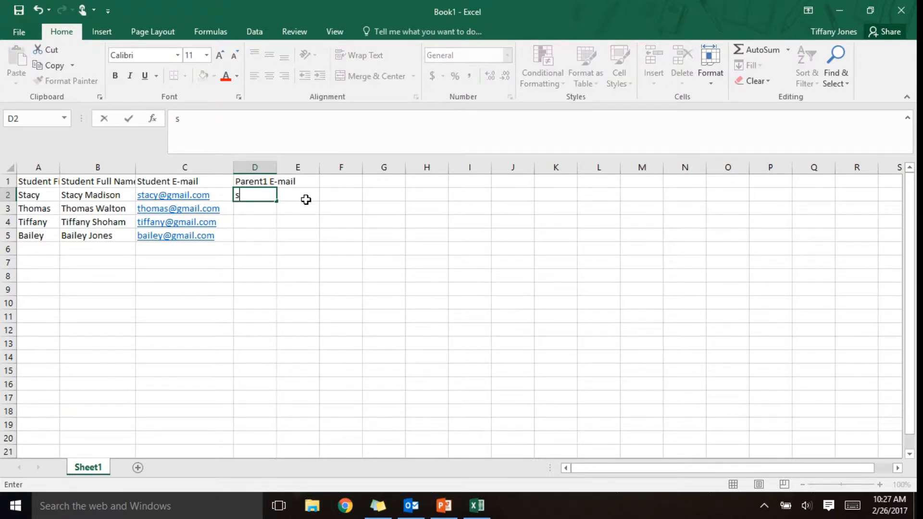
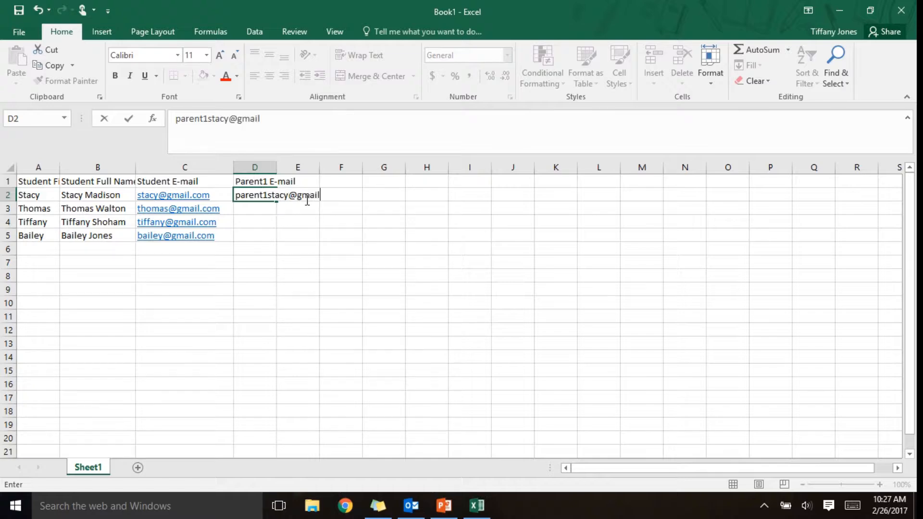
key(Return)
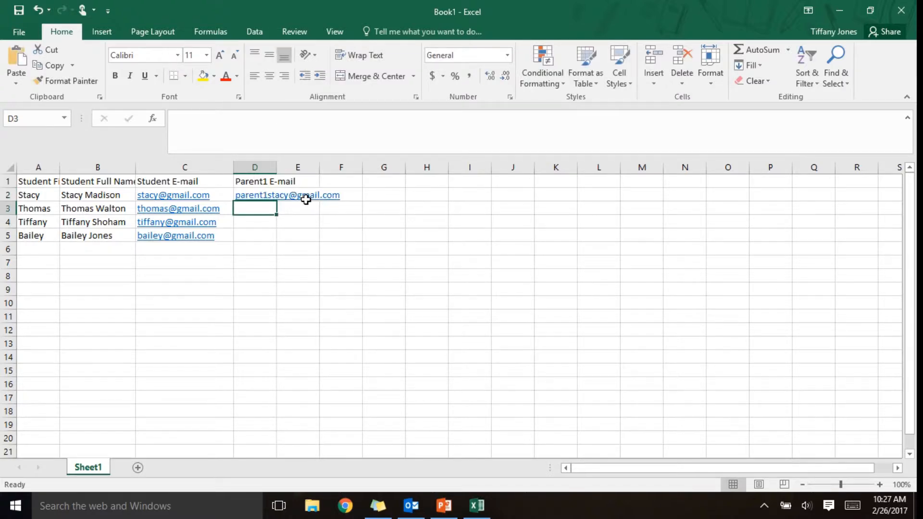
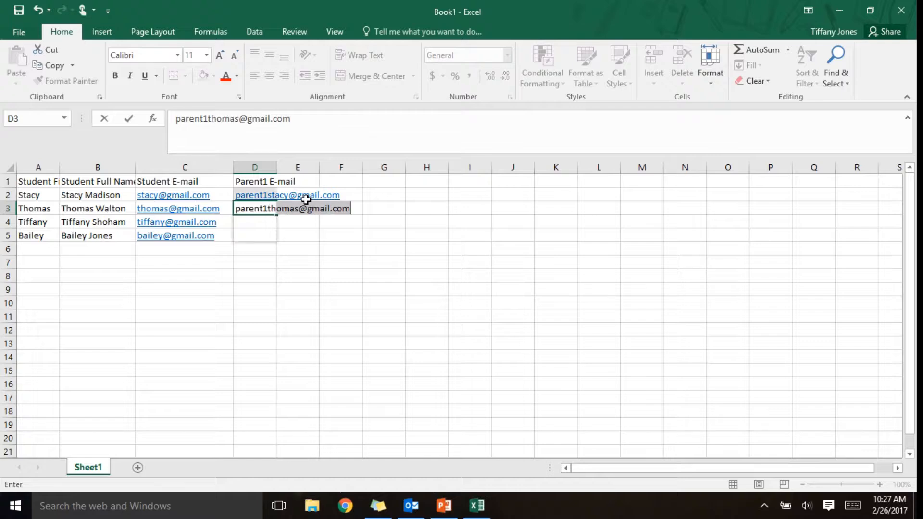
key(Return)
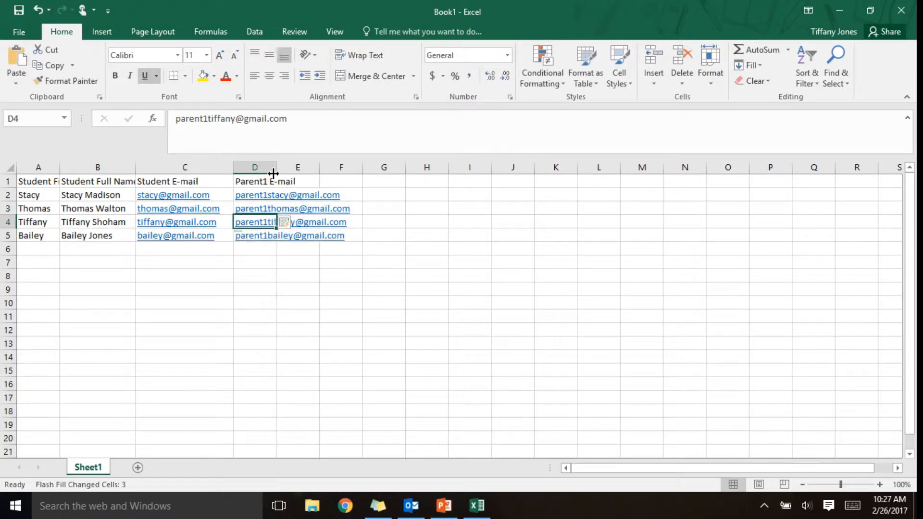
drag(274, 173, 359, 172)
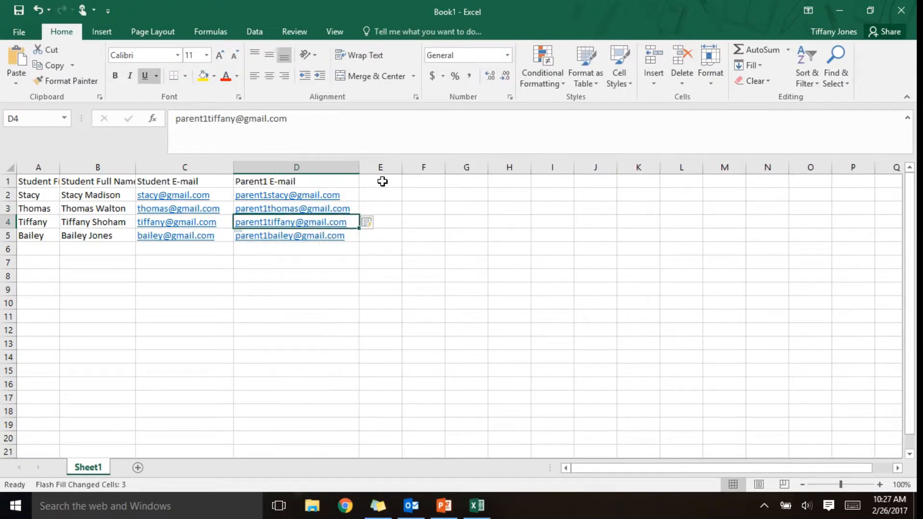
- Add the 'Parent2 E-mail' header in E1, Flash Fill the second parents' addresses, and widen column E
click(391, 180)
text(Parent)
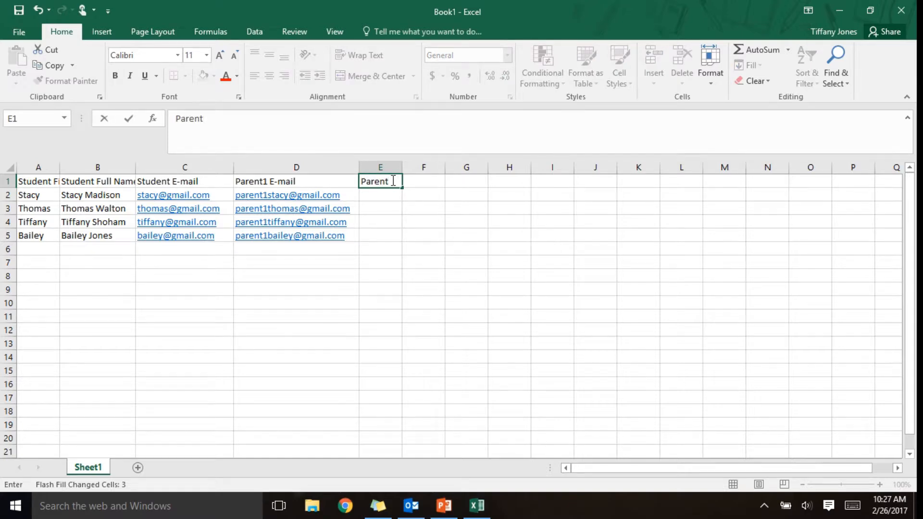
text(2 E-mail)
key(Return)
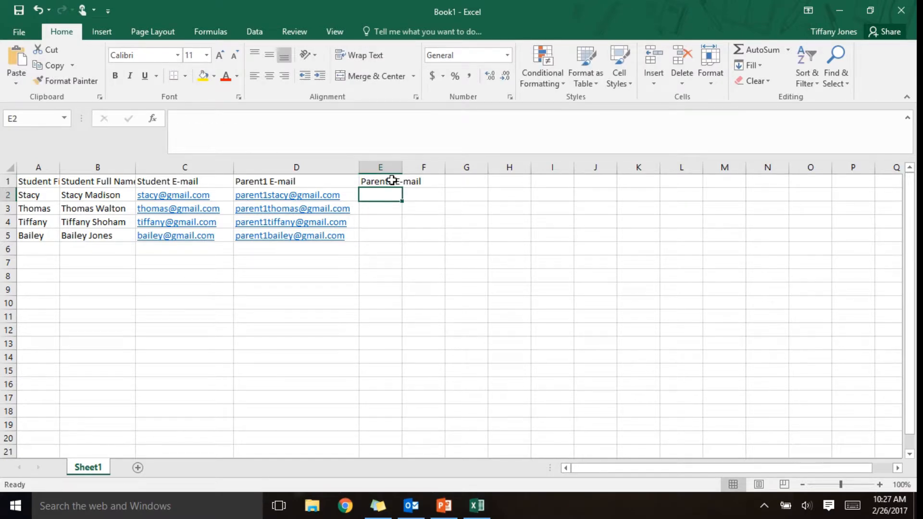
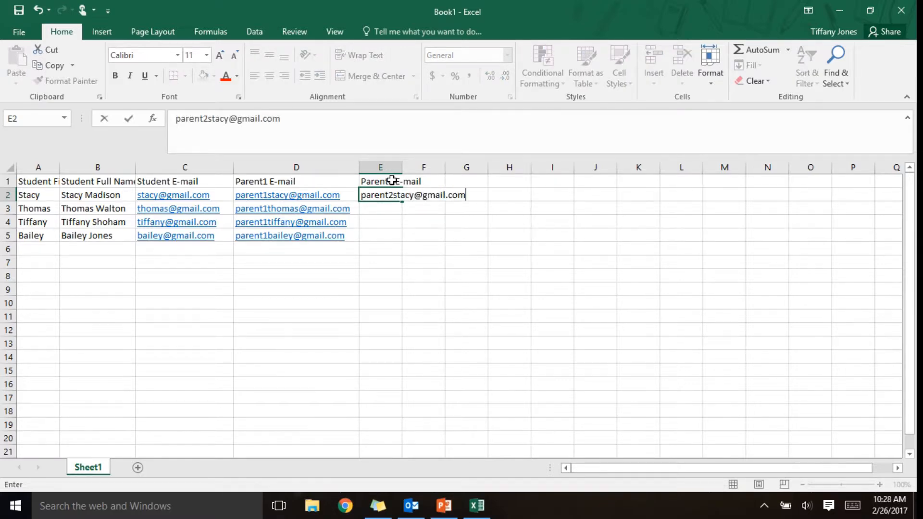
key(Return)
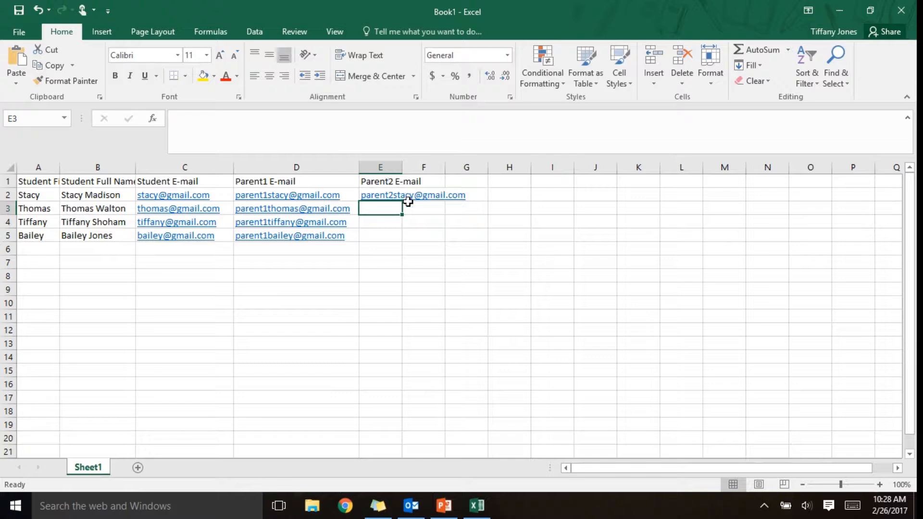
text(parent2tho)
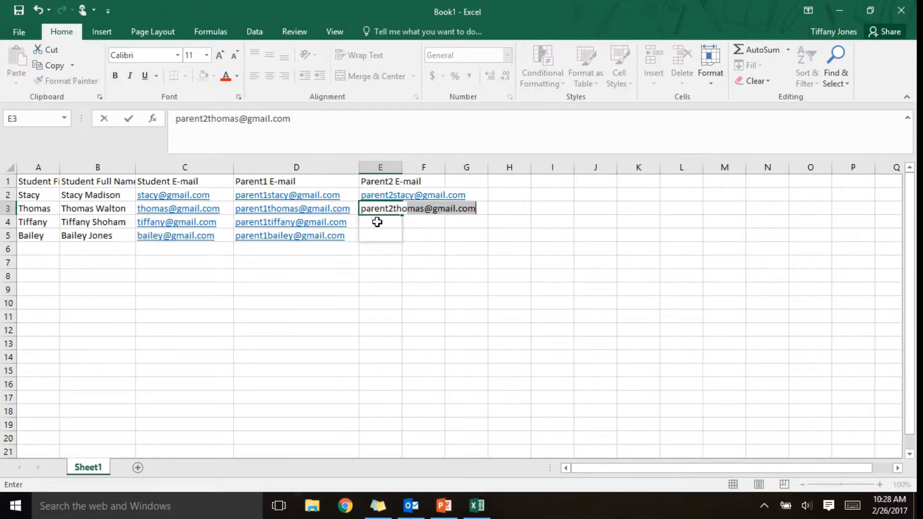
key(Return)
drag(399, 169, 481, 170)
click(519, 185)
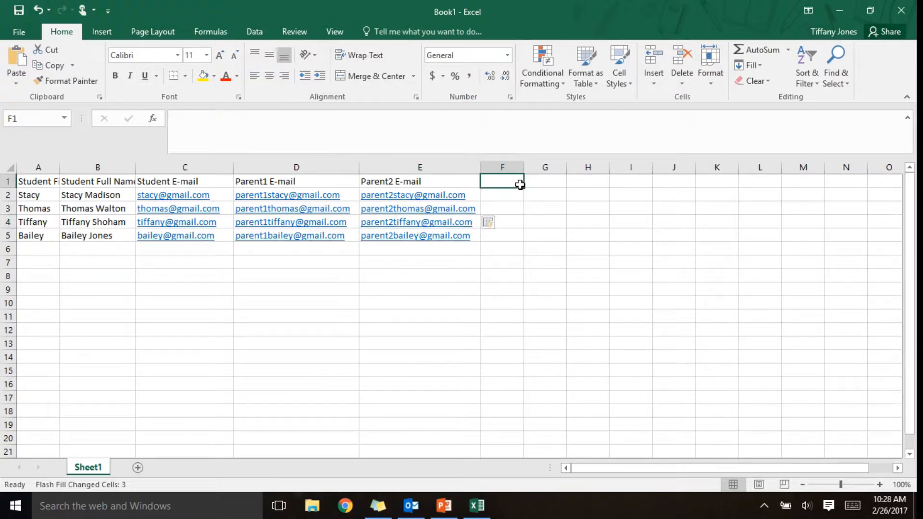
- Enter the 'Ch. A' and 'Ch. A Avg' headings in G1 and H1
key(Tab)
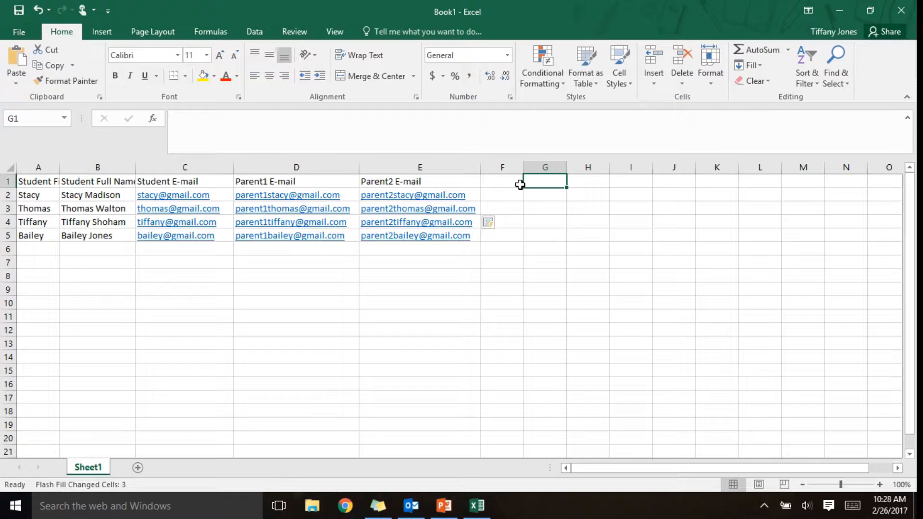
text(Ch. A)
key(Return)
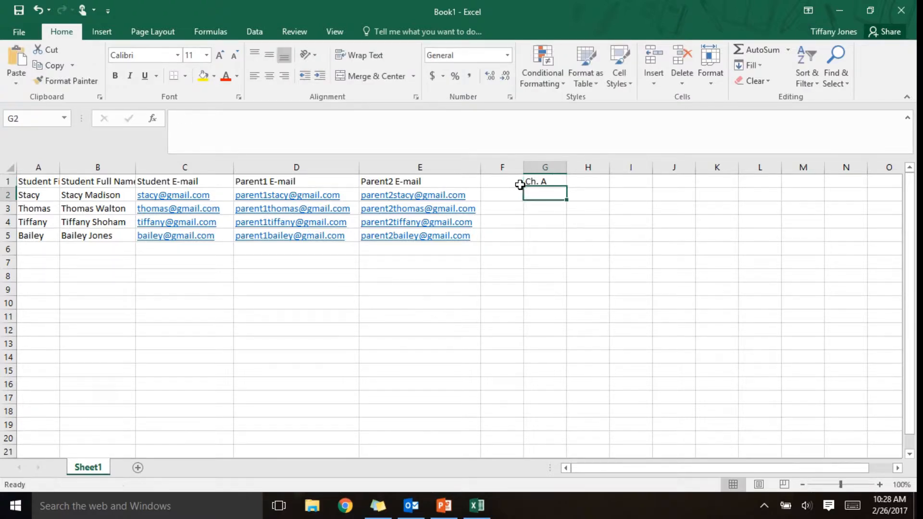
key(Right)
key(Up)
text(Ch. A A)
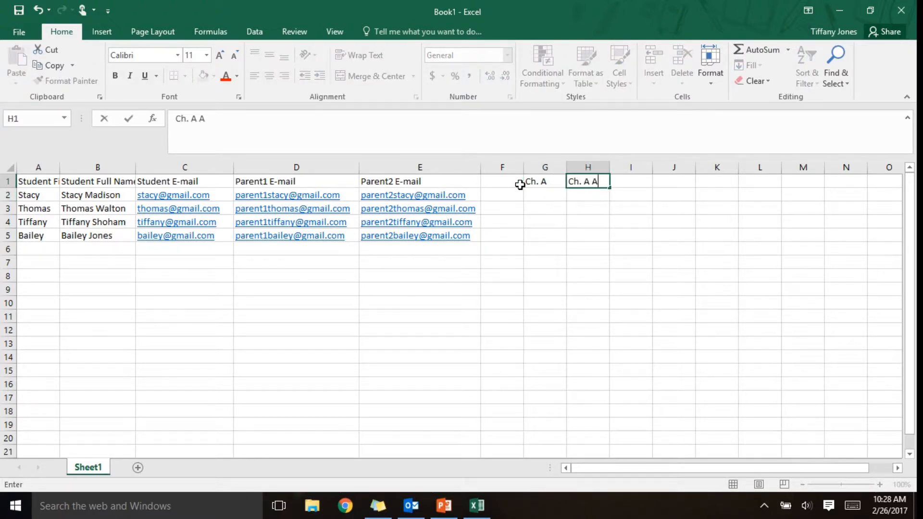
text(vg)
key(Tab)
- Enter the 'Ch. B', 'Ch. B Avg', 'Ch. C' and 'Ch. C Avg' headings in I1 through L1
text(C)
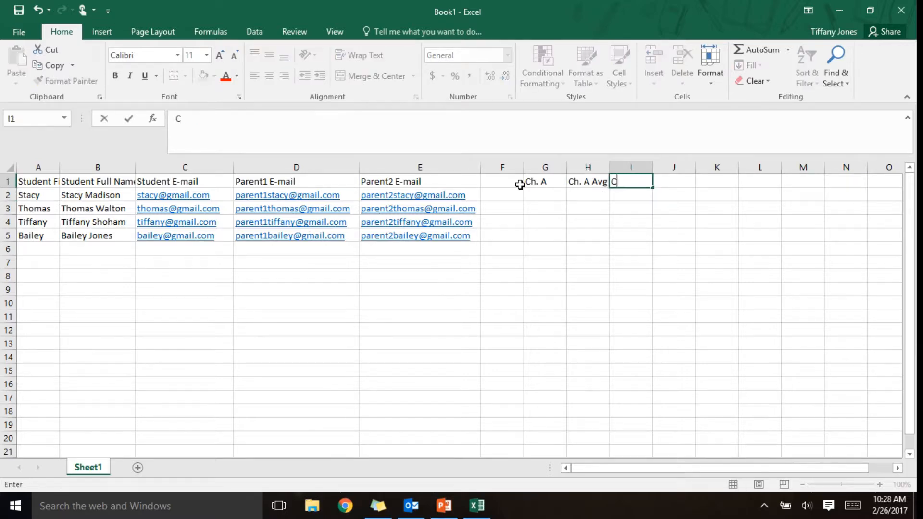
text(h. B)
key(Tab)
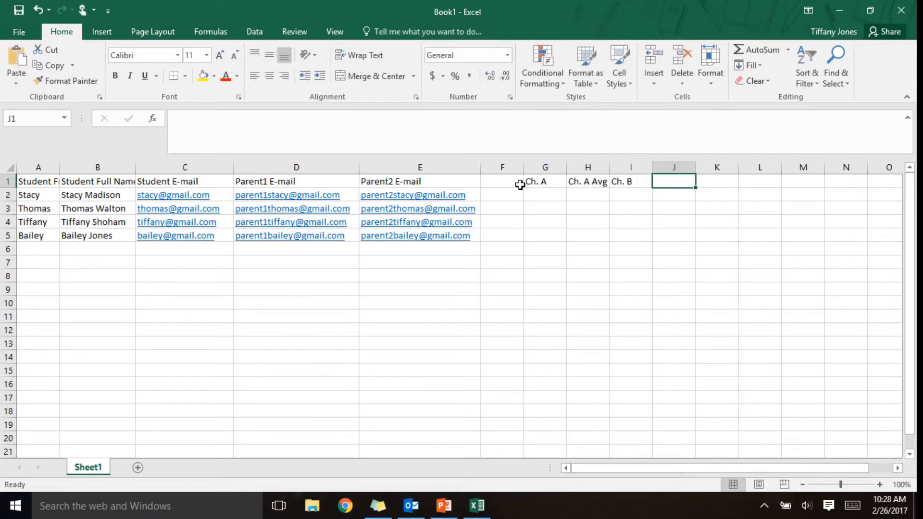
text(Ch. B Avg)
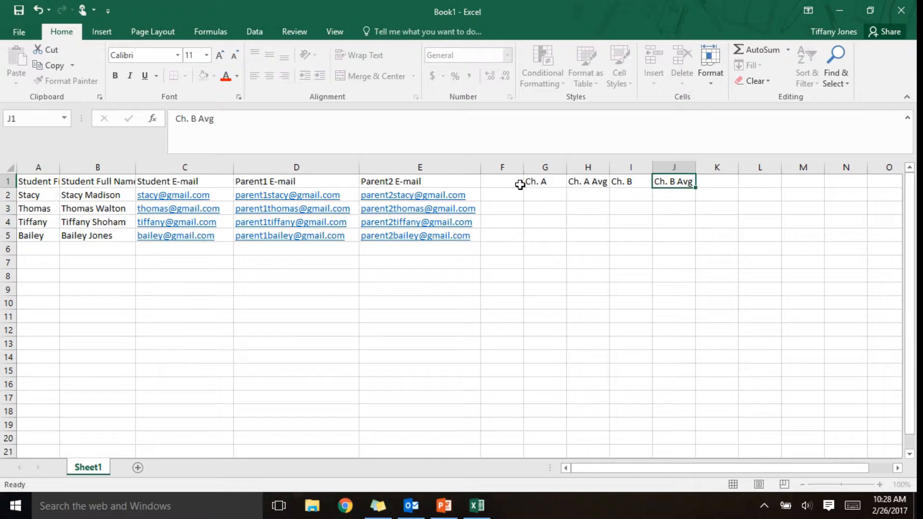
key(Tab)
text(Ch. C)
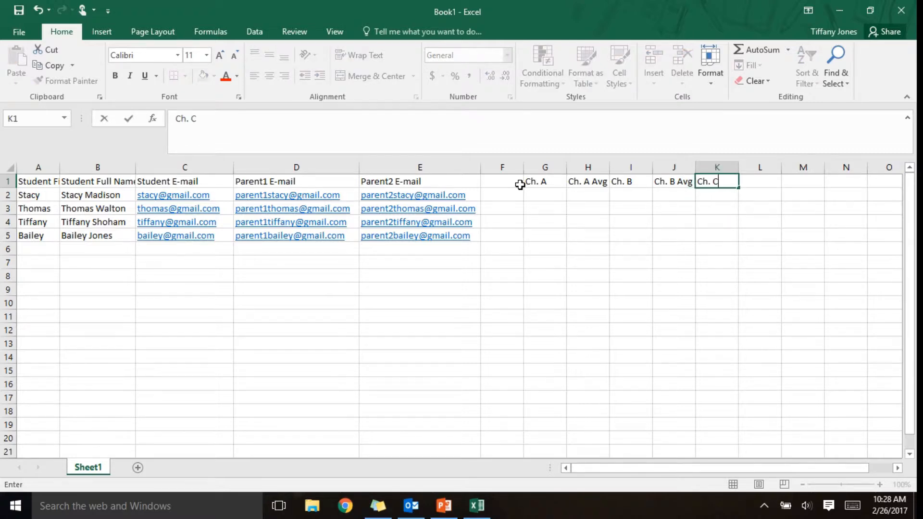
key(Tab)
text(Ch. C Avg)
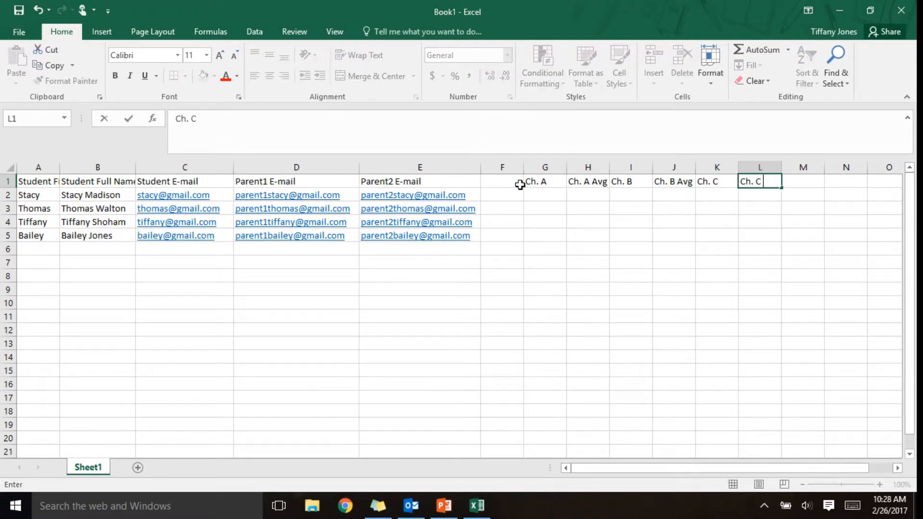
key(Return)
key(Left)
key(Left)
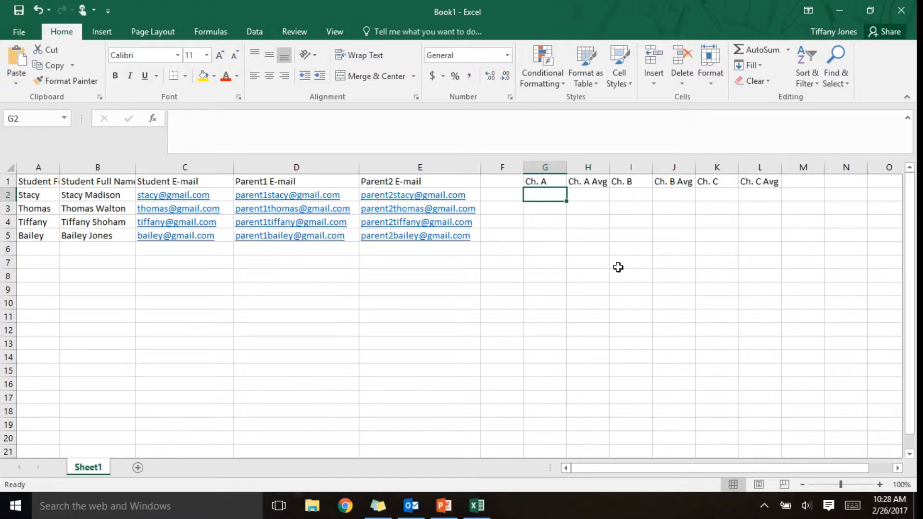
key(ctrl+s)
- Save the workbook to the Desktop as 'Mail Merge Template'
click(177, 374)
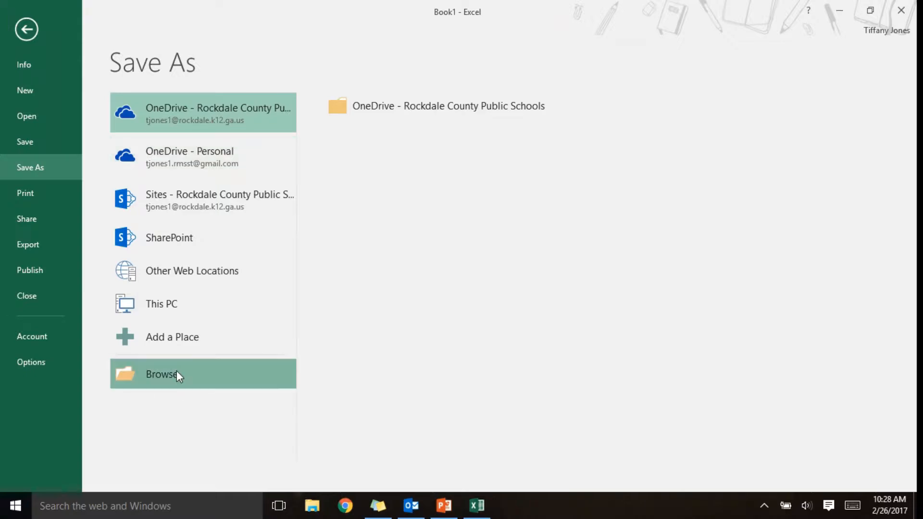
click(78, 76)
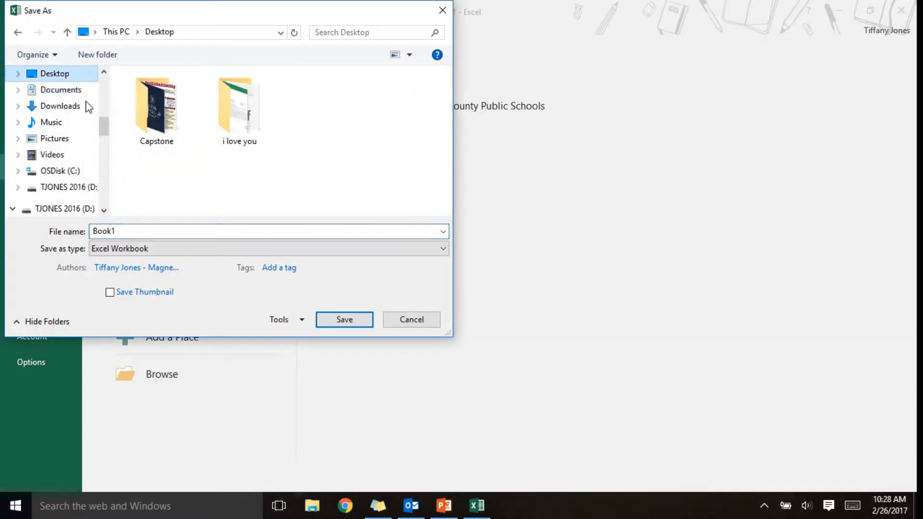
double_click(146, 238)
text(Mail)
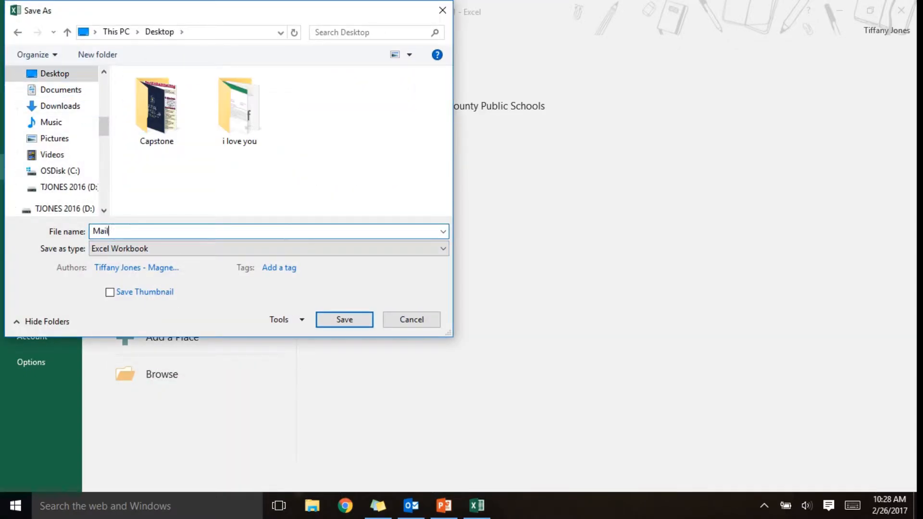
text( Merge Template)
key(Return)
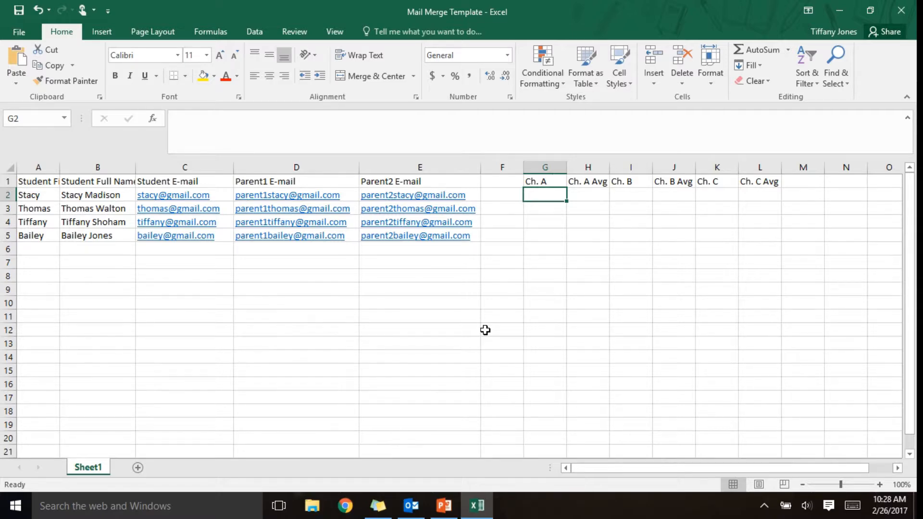
- Enter Ch. A scores 1–4 and Ch. A Avg values 25, 50, 75, 100 in column H
text(1)
key(Return)
text(2)
key(Return)
text(3)
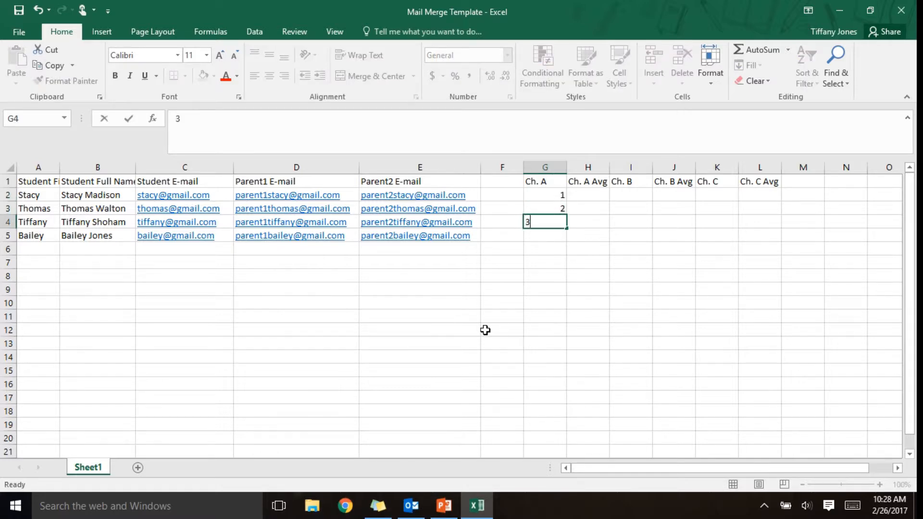
key(Return)
text(4)
key(Tab)
key(Up)
key(Up)
text(25)
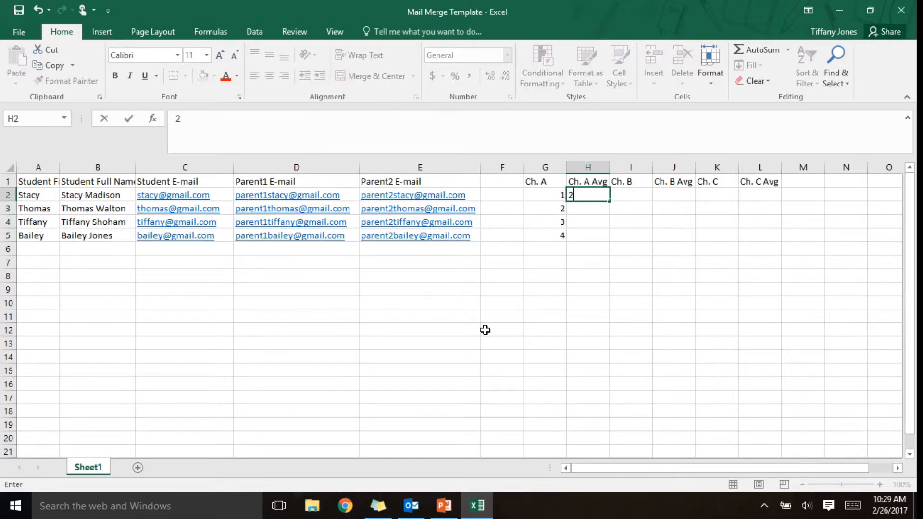
key(Return)
text(50)
key(Return)
text(75)
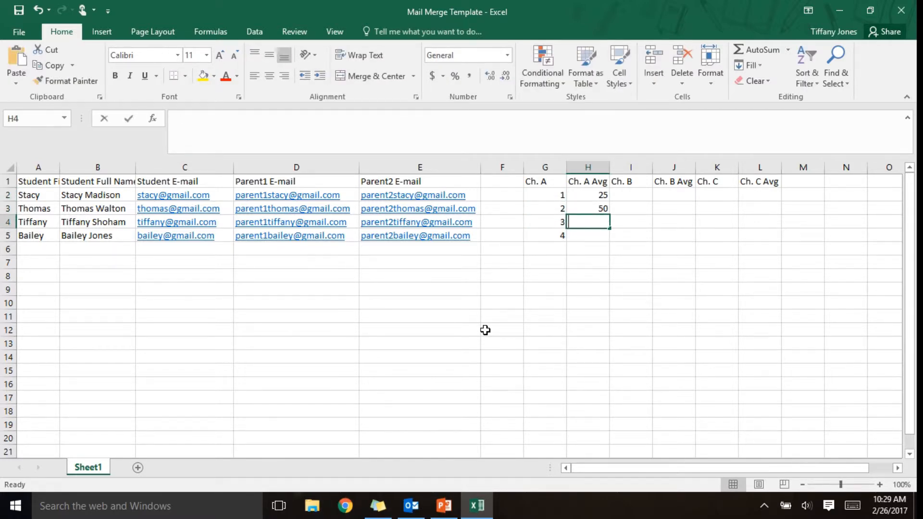
key(Return)
text(100)
key(Return)
- Enter Ch. B scores 4, 3, 2, 1 and Ch. B Avg values 100, 75, 50, 25
key(Tab)
key(Up)
key(Up)
key(Up)
key(Up)
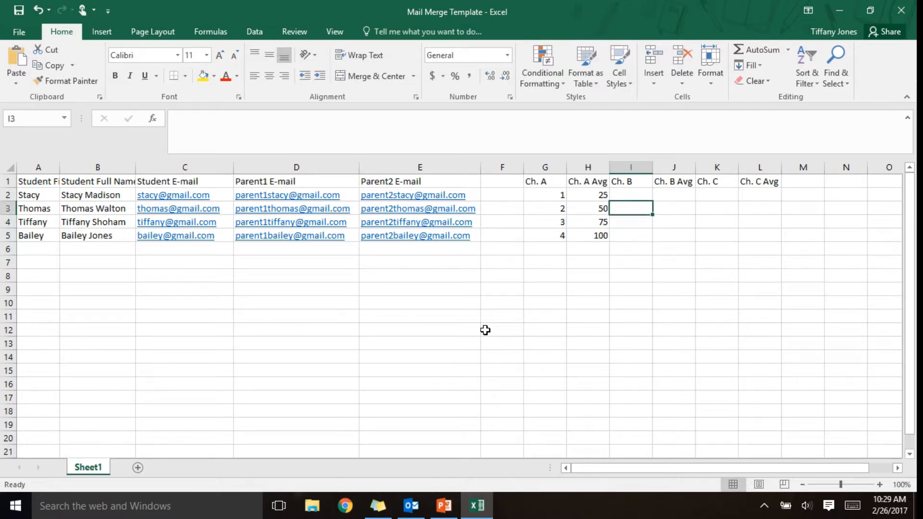
text(4)
key(Return)
text(3)
key(Return)
text(2)
key(Return)
text(1)
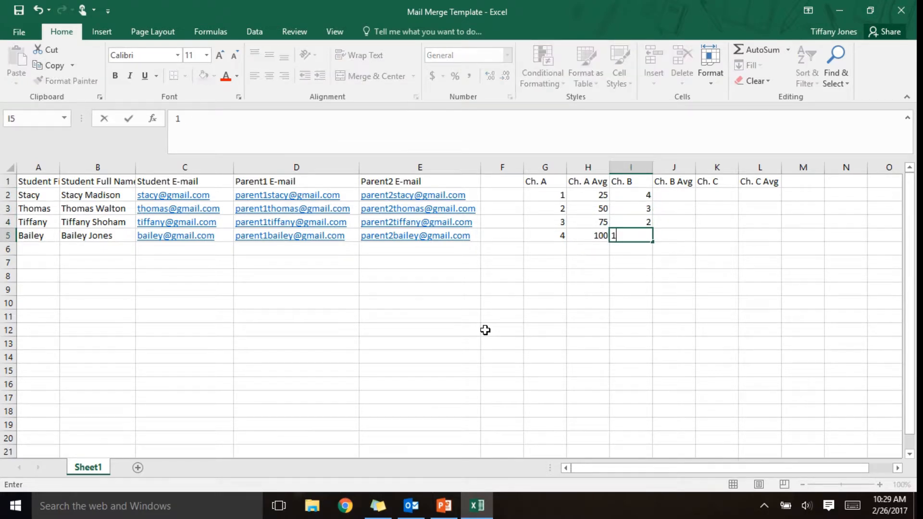
key(Tab)
key(Up)
key(Up)
key(Up)
text(100)
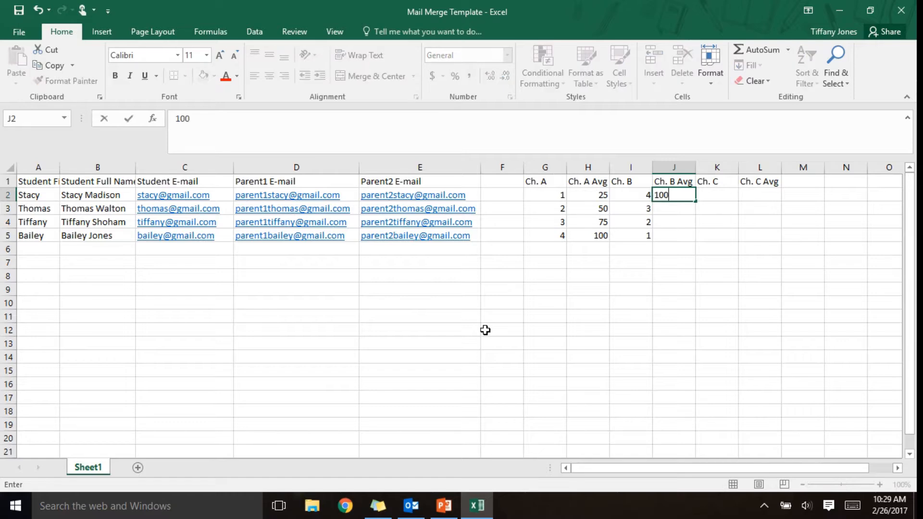
key(Return)
text(75)
key(Return)
text(50)
key(Return)
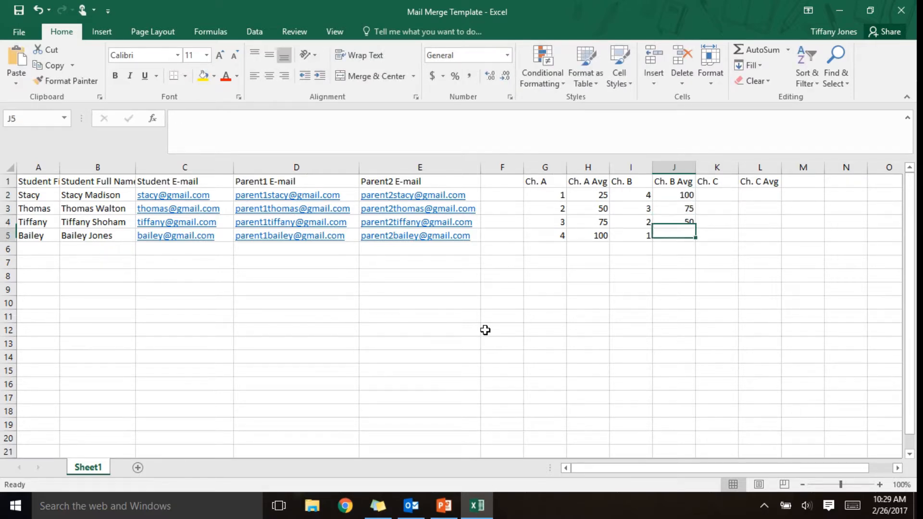
text(25)
key(Tab)
- Enter Ch. C scores 1, 2, 3, 4 and Ch. C Avg values 25, 50, 75, 100
key(Up)
key(Up)
key(Up)
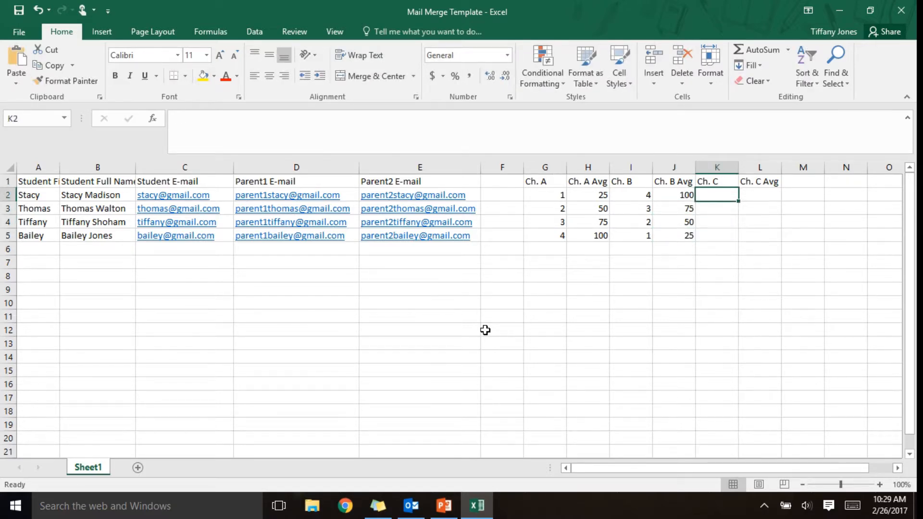
text(1)
key(Return)
text(2)
key(Return)
text(3)
key(Return)
text(4)
key(Tab)
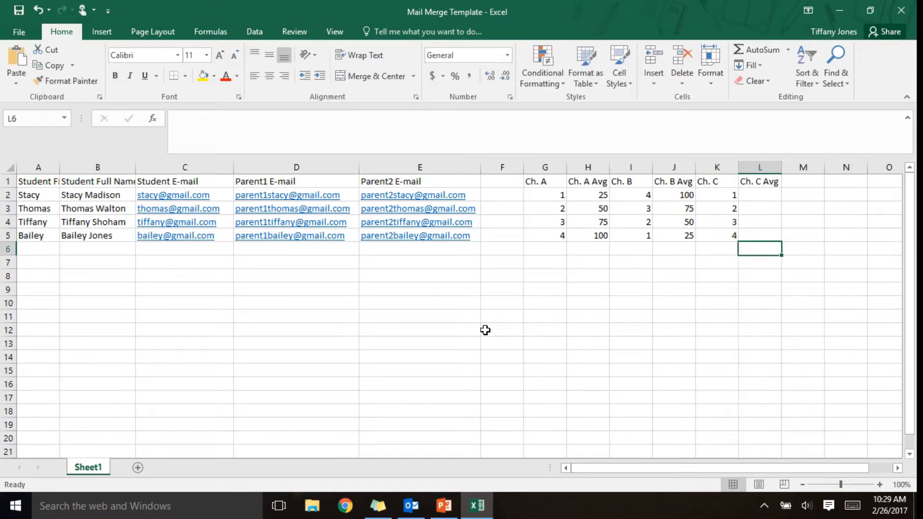
key(Up)
key(Up)
key(Up)
text(25)
key(Return)
text(50)
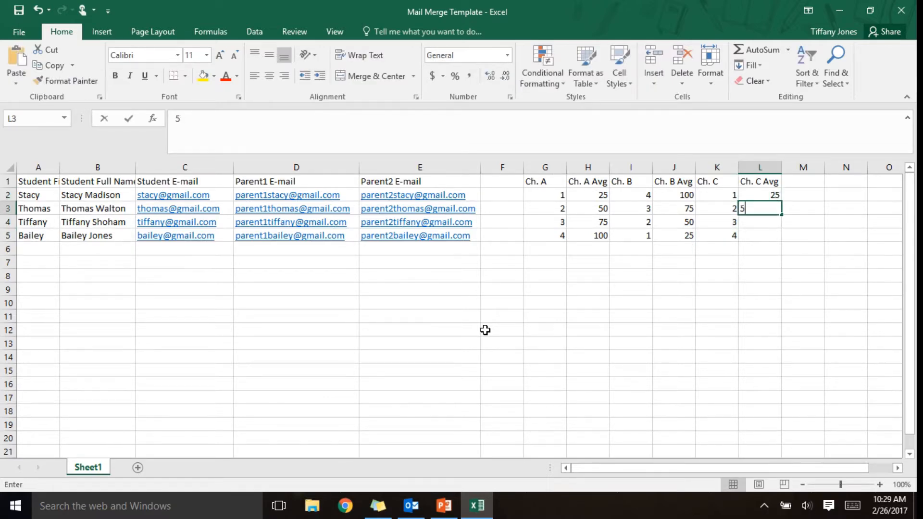
key(Return)
text(75)
key(Return)
text(100)
key(Return)
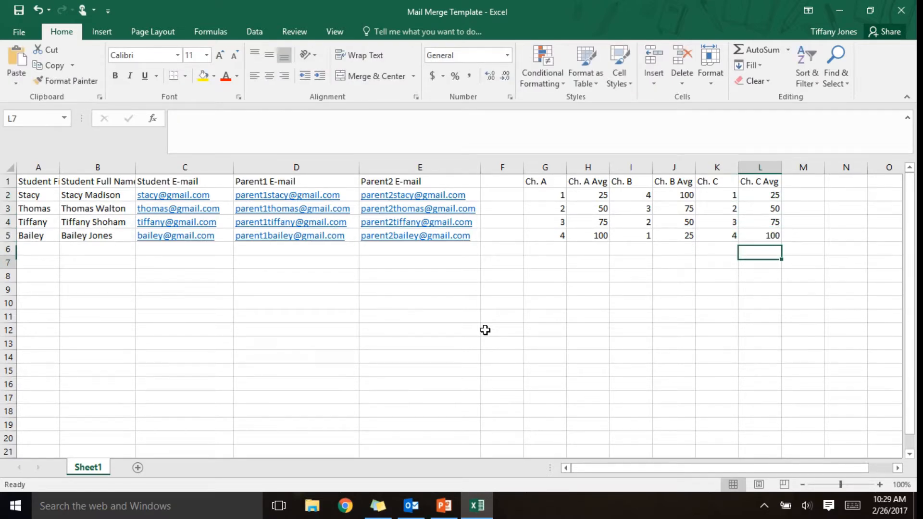
key(Return)
- Put an AutoSum Average of the Ch. A Avg column in H7 and minimize Excel
click(590, 260)
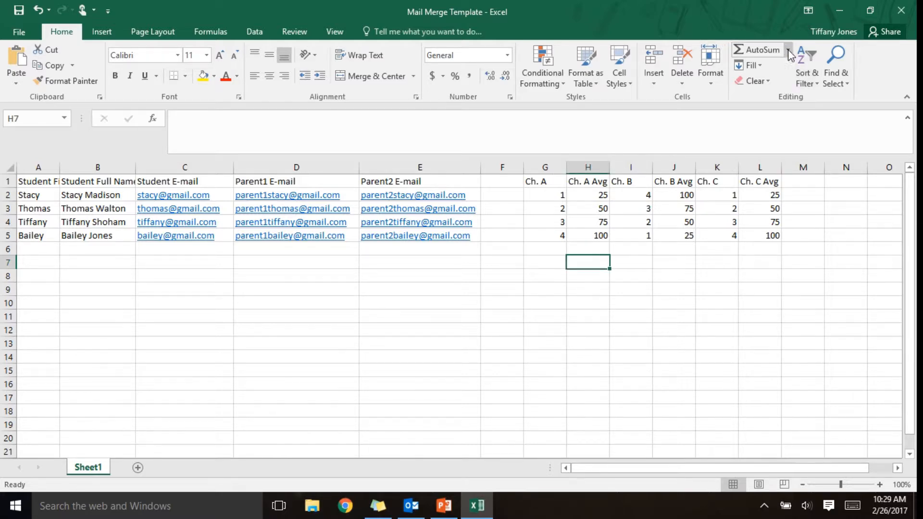
click(788, 50)
click(772, 82)
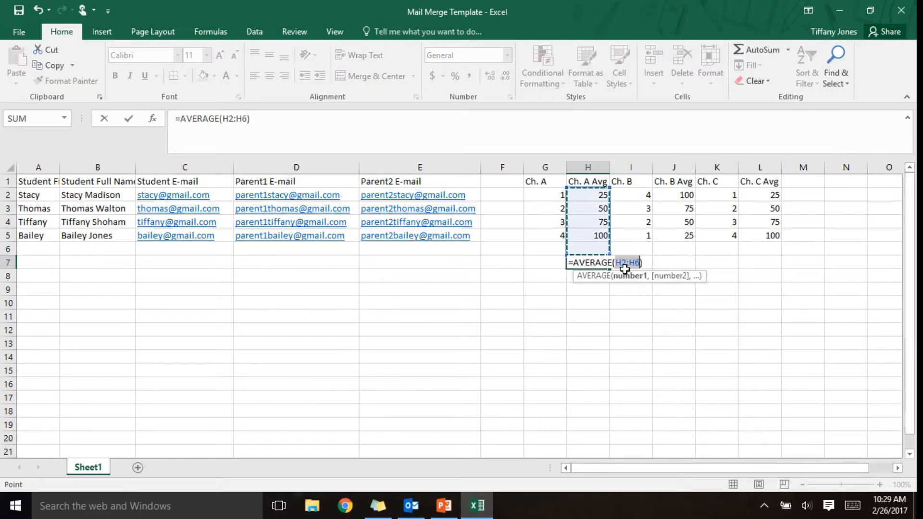
key(Return)
click(596, 264)
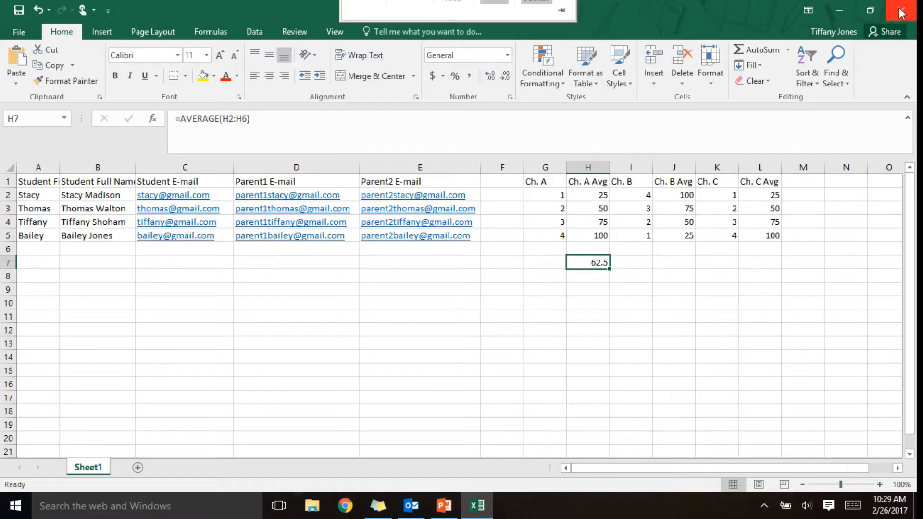
click(839, 10)
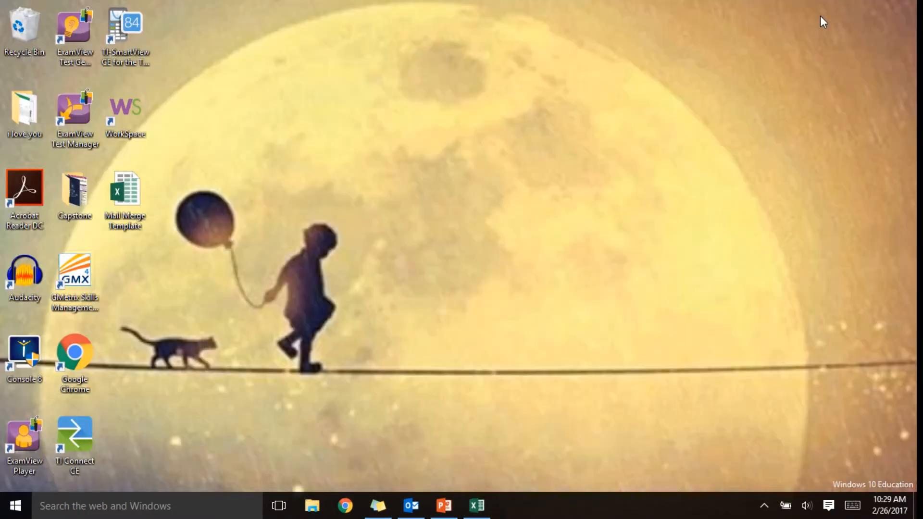
- Launch Word 2016 from the Start menu and create a blank document
mouse_move(476, 505)
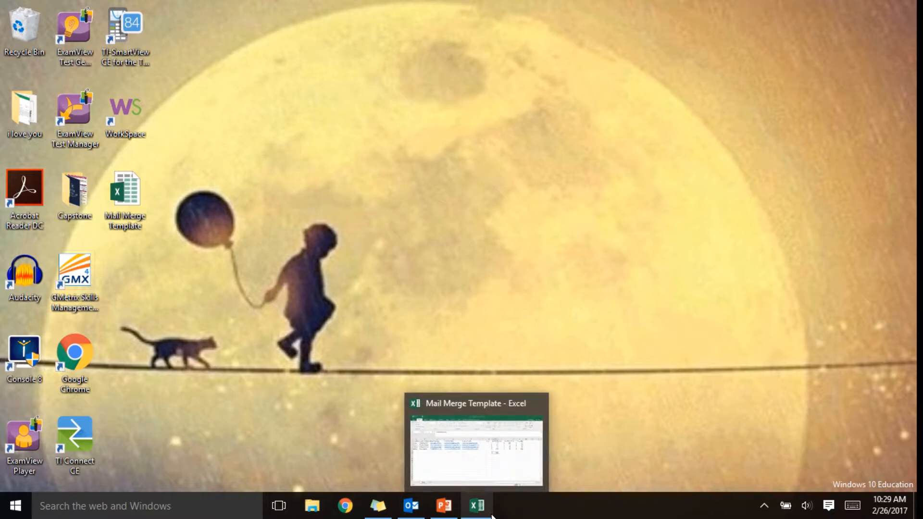
click(15, 506)
click(282, 164)
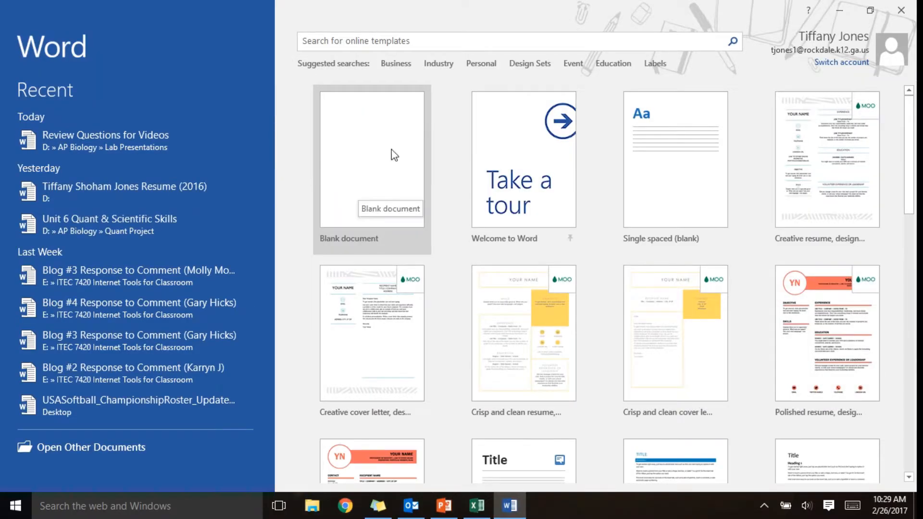
click(390, 161)
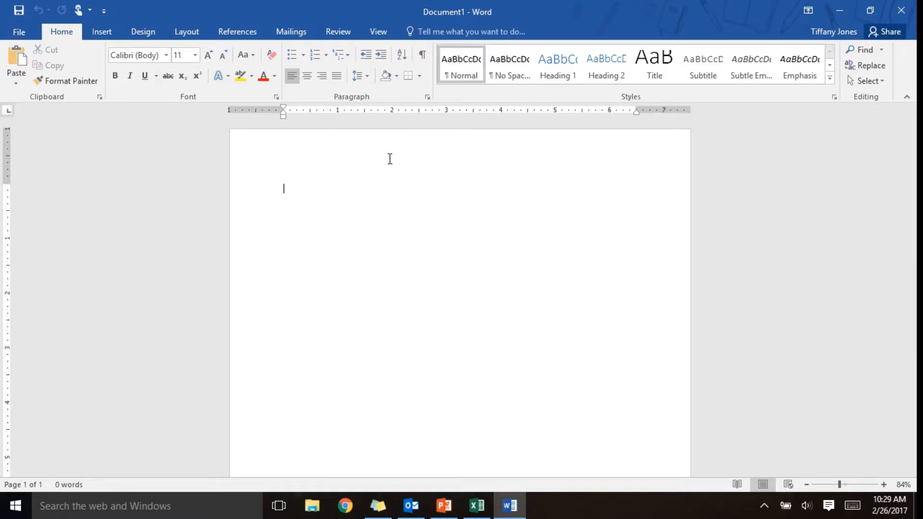
- Type the opening line "To the Parents of"
text(To the par)
key(BackSpace)
key(BackSpace)
key(BackSpace)
text(Parents of)
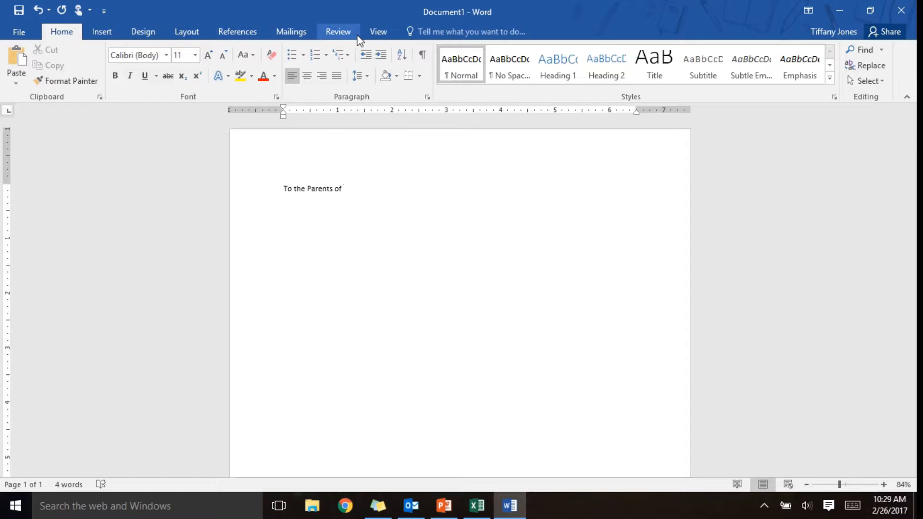
- Start a Letters mail merge from the Mailings ribbon
click(294, 34)
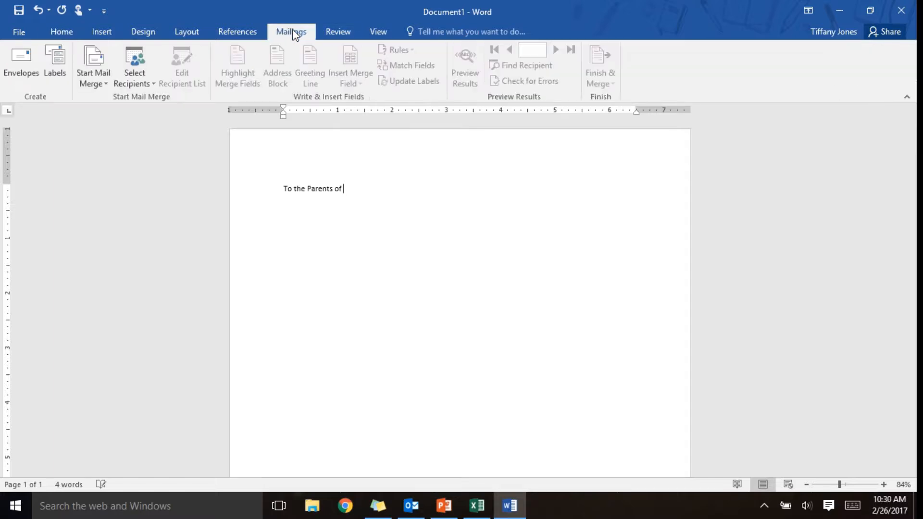
click(94, 84)
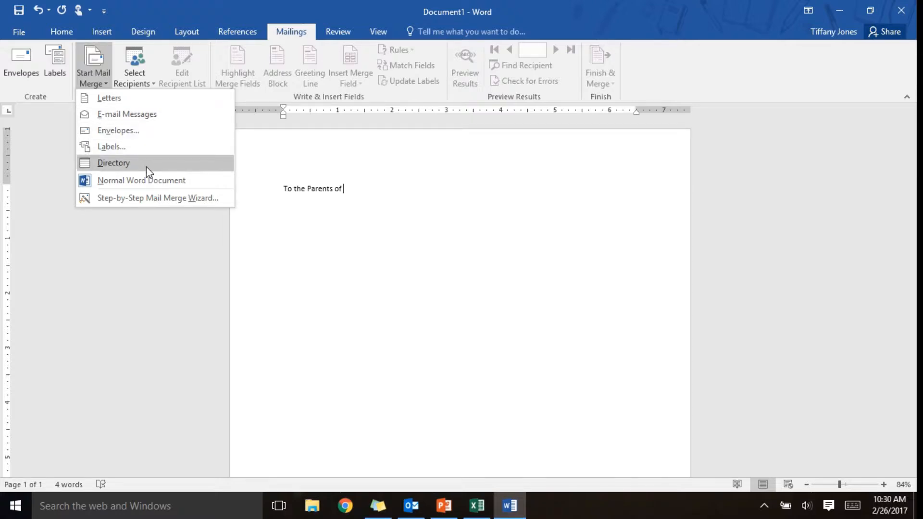
click(149, 100)
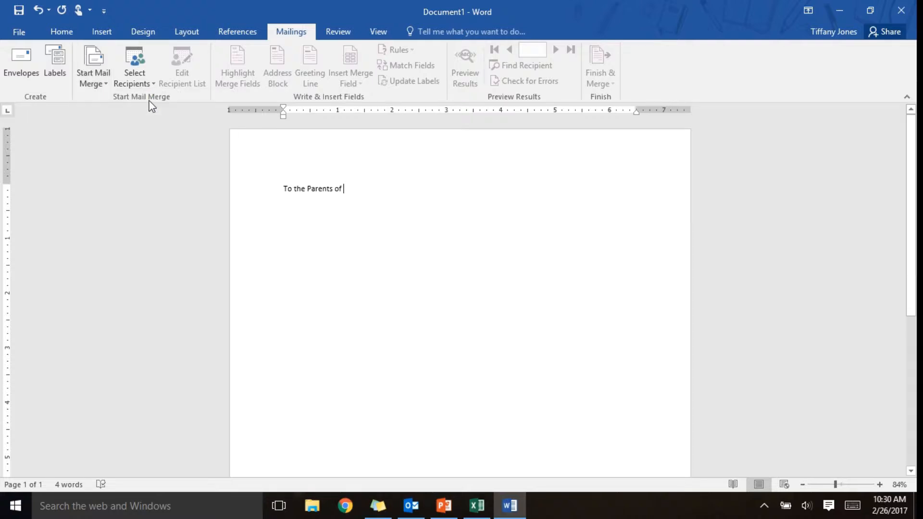
- Use the Desktop Mail Merge Template workbook's Sheet1$ as the recipient list
click(144, 87)
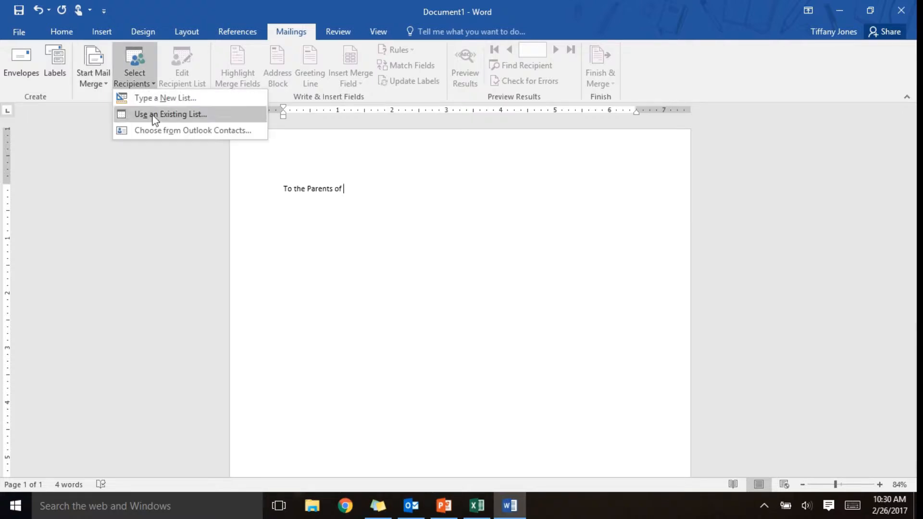
click(138, 114)
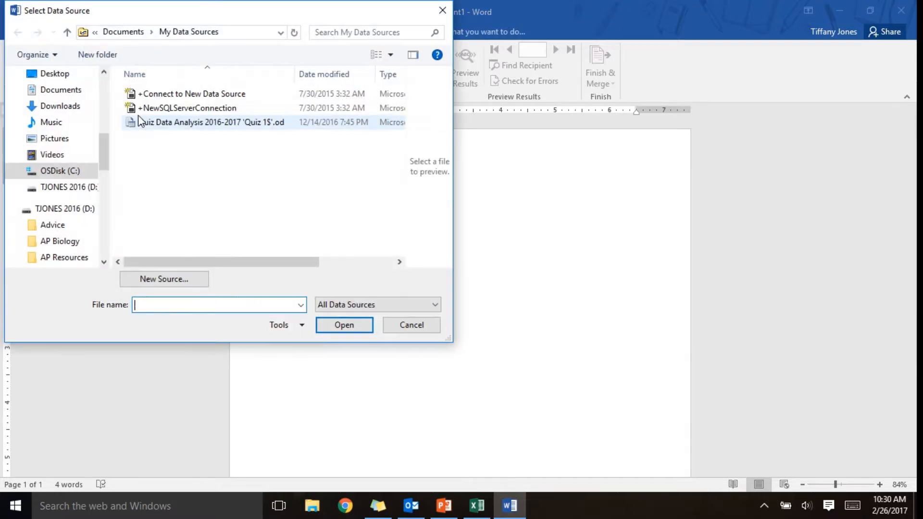
click(56, 73)
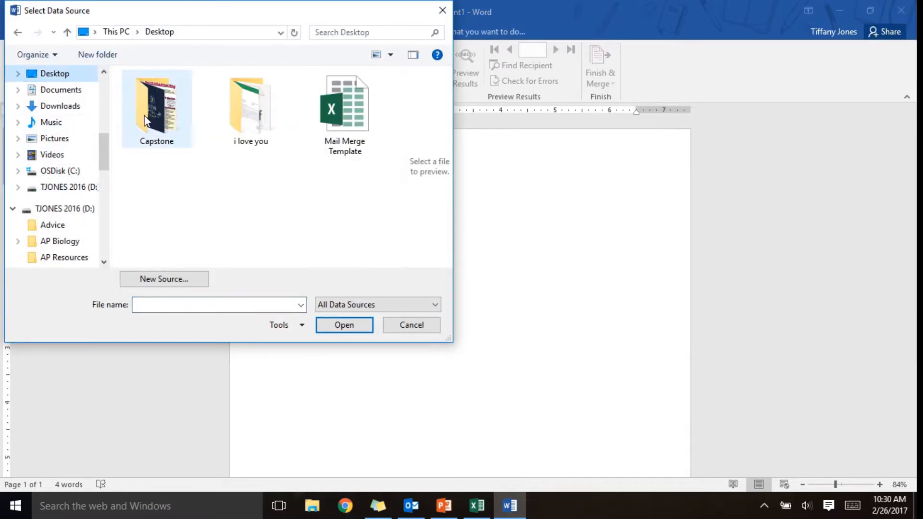
click(357, 137)
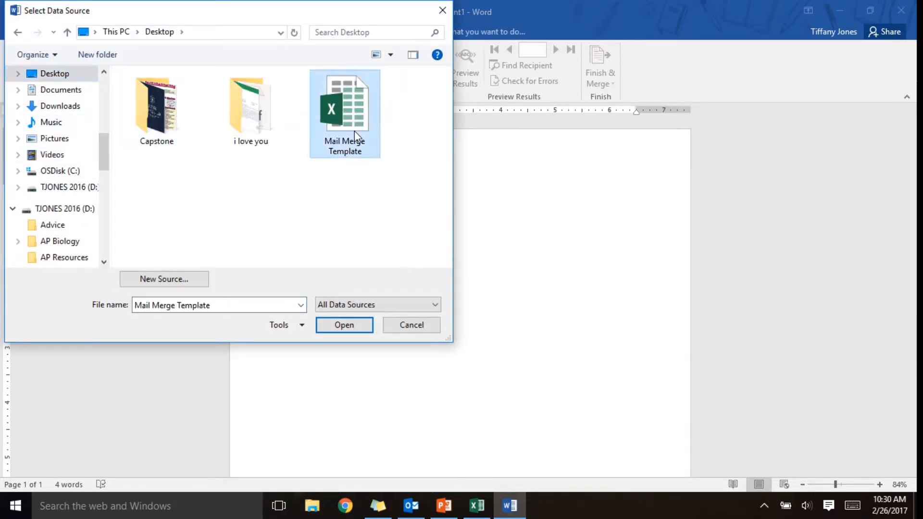
click(345, 325)
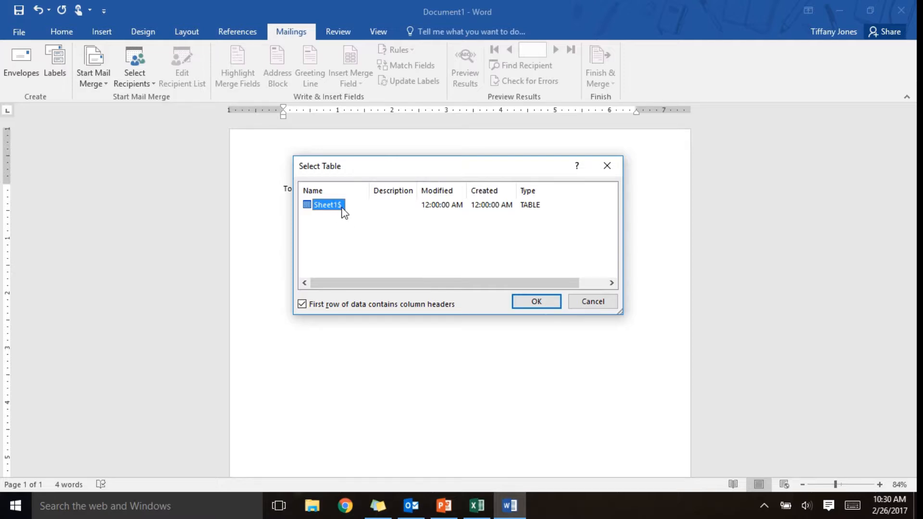
click(536, 303)
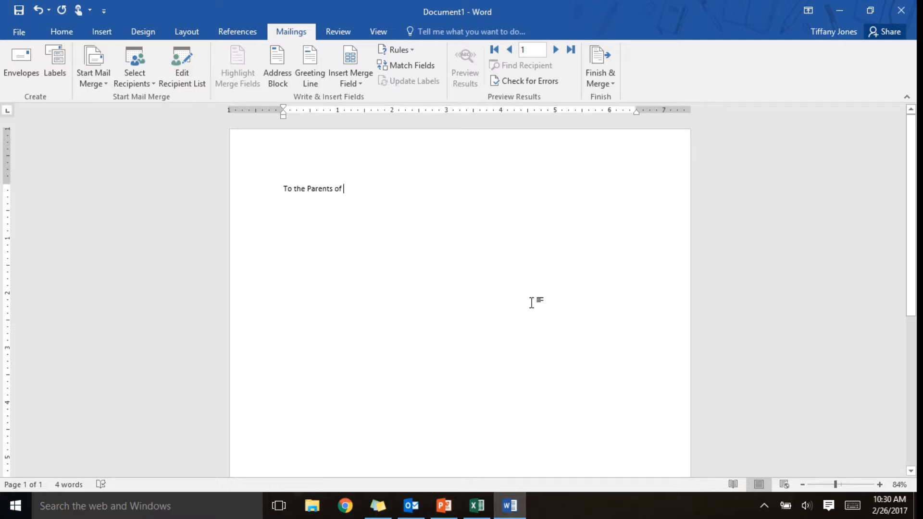
- Insert the Student_Full_Name merge field after the greeting, followed by a comma
click(362, 85)
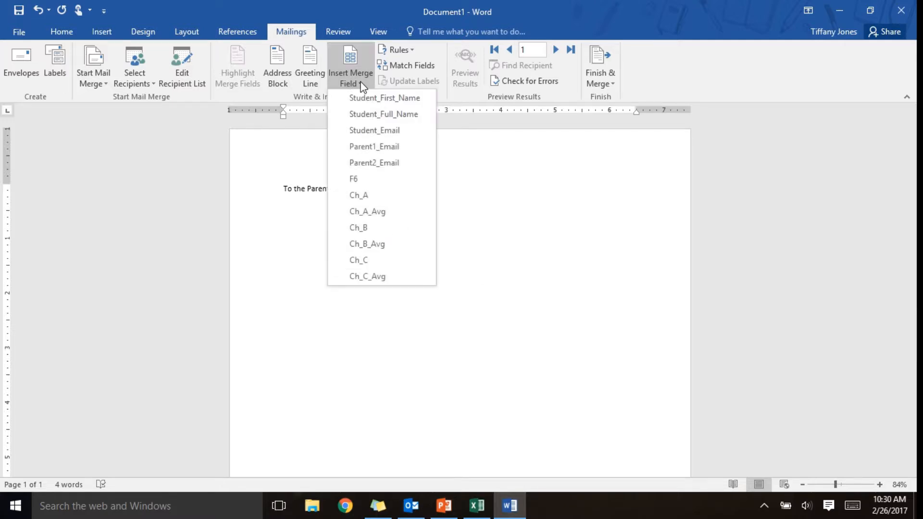
click(377, 118)
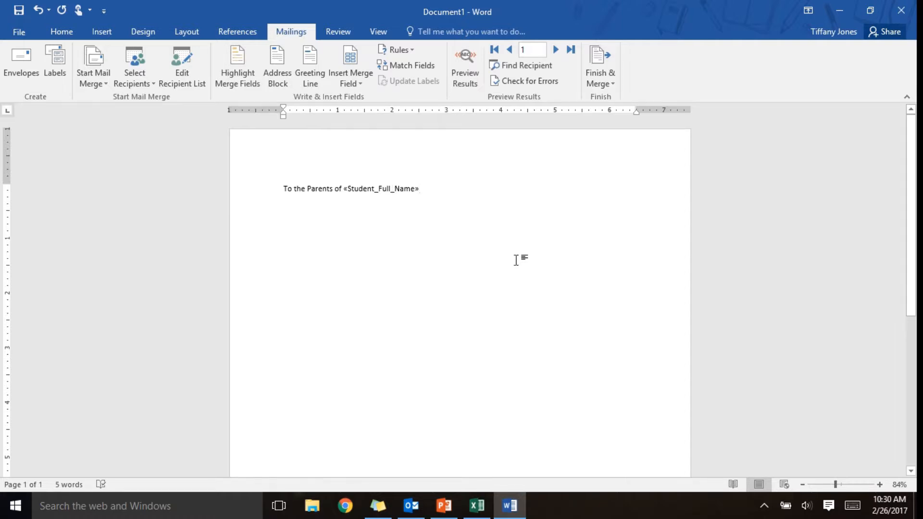
text(,)
key(Return)
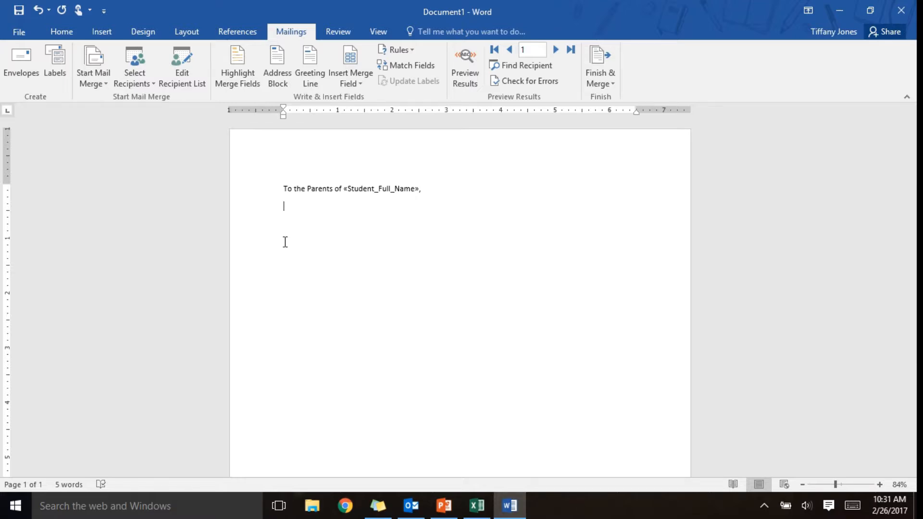
- Type "This is the information from our last test." on the next line and start a new paragraph
text(This is the information f)
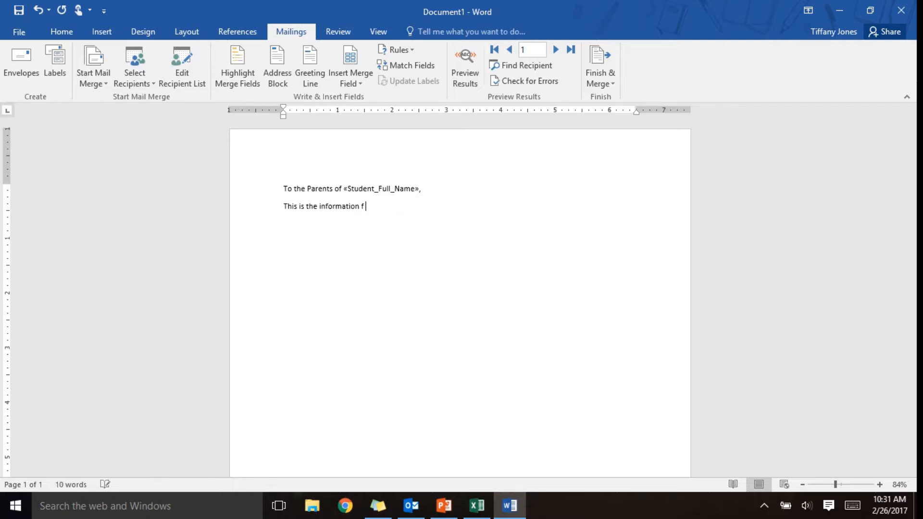
text(rom our last test.)
key(Return)
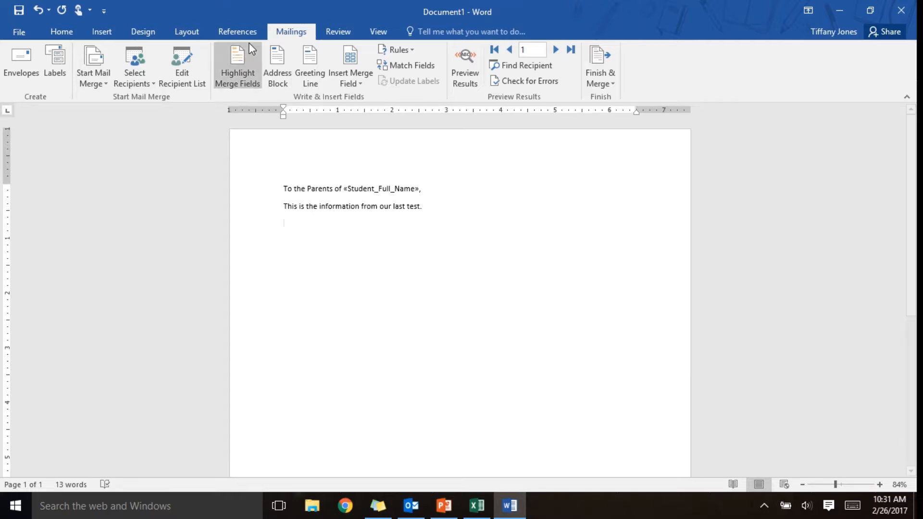
- Insert a 4x3 table and type headers Student Name, Ch. 5, Ch.6 and Ch. 7
click(101, 29)
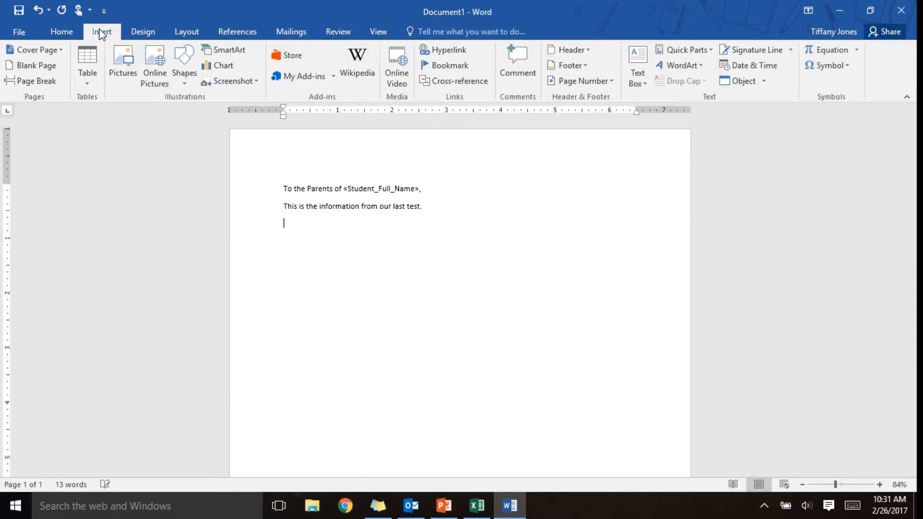
click(83, 80)
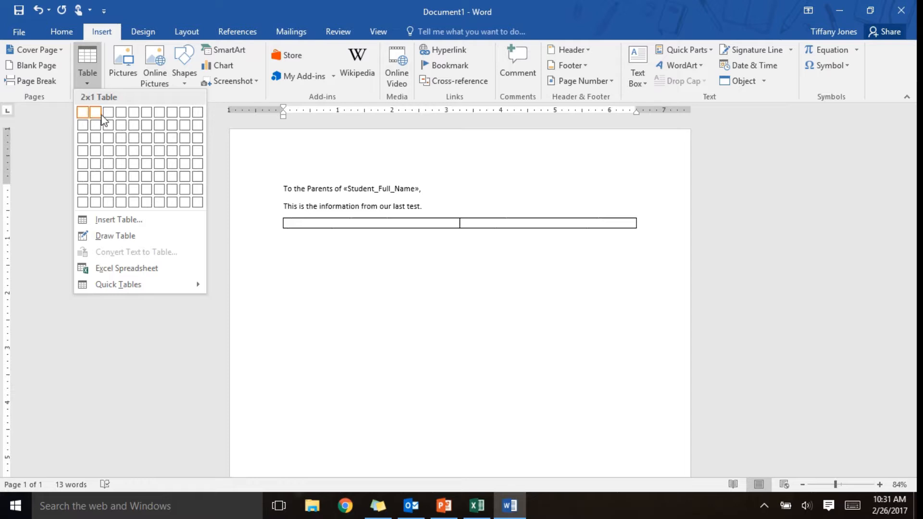
click(121, 138)
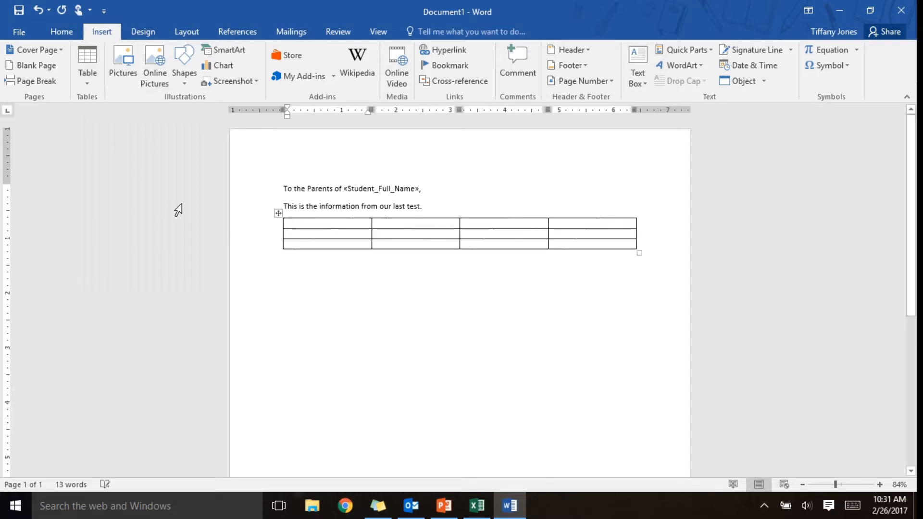
text(Student Name)
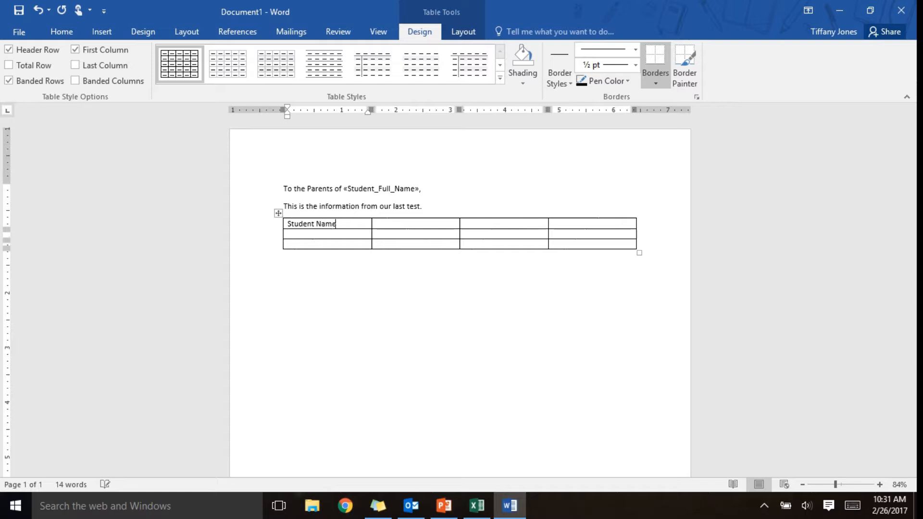
key(Tab)
text(Ch. 5)
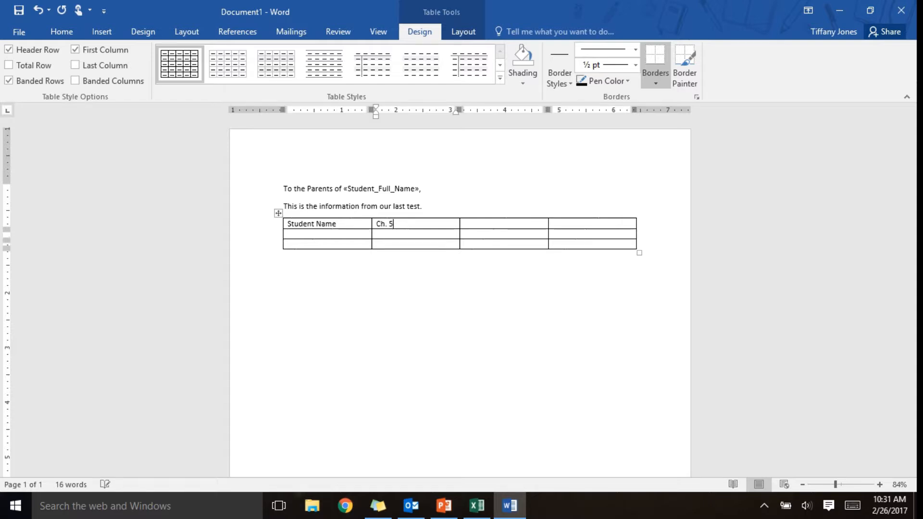
key(Tab)
text(Ch.6)
key(Tab)
text(Ch. 7)
- Fix the punctuation in the Ch. 7 heading and place the cursor in the second row's first cell
key(Return)
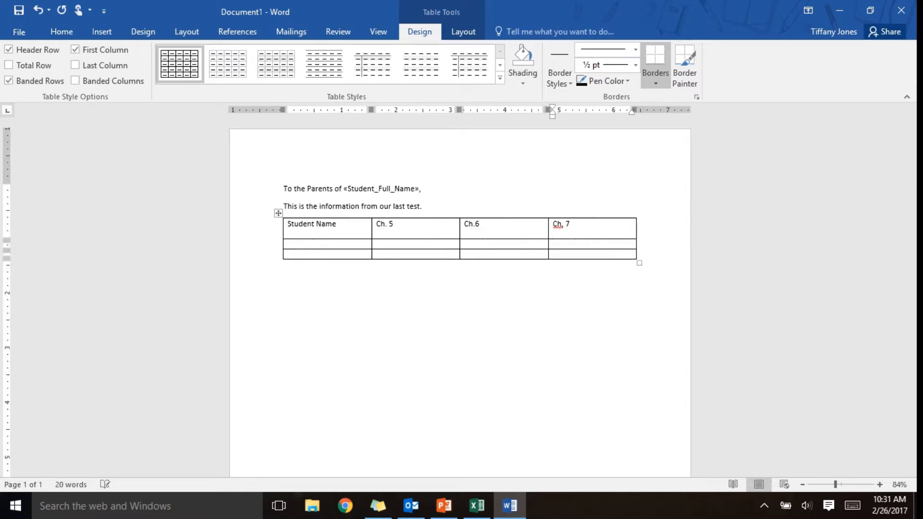
key(BackSpace)
key(Left)
key(Left)
key(BackSpace)
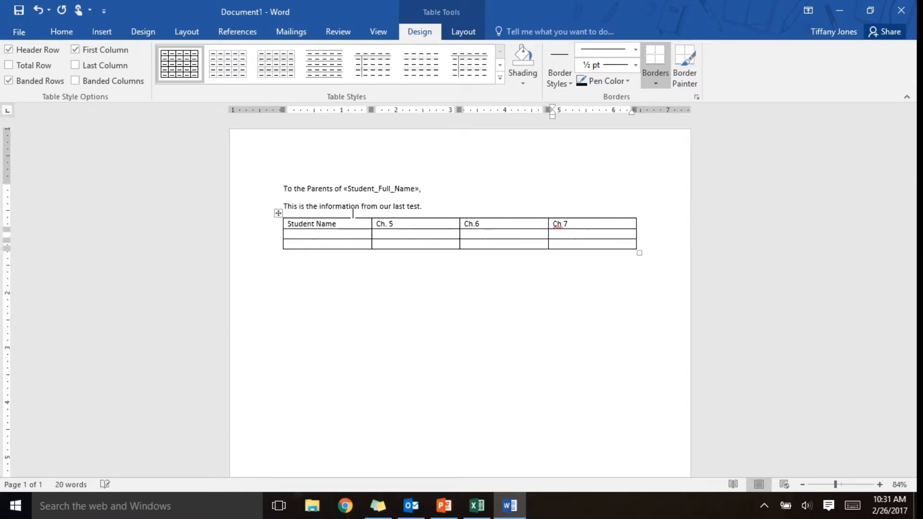
text(.)
key(Down)
key(Left)
key(Left)
key(Left)
drag(324, 230, 595, 226)
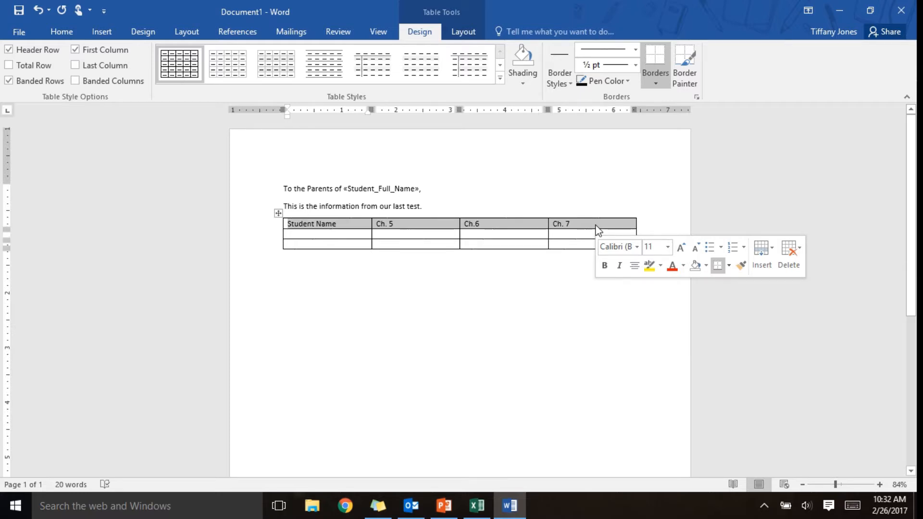
click(387, 226)
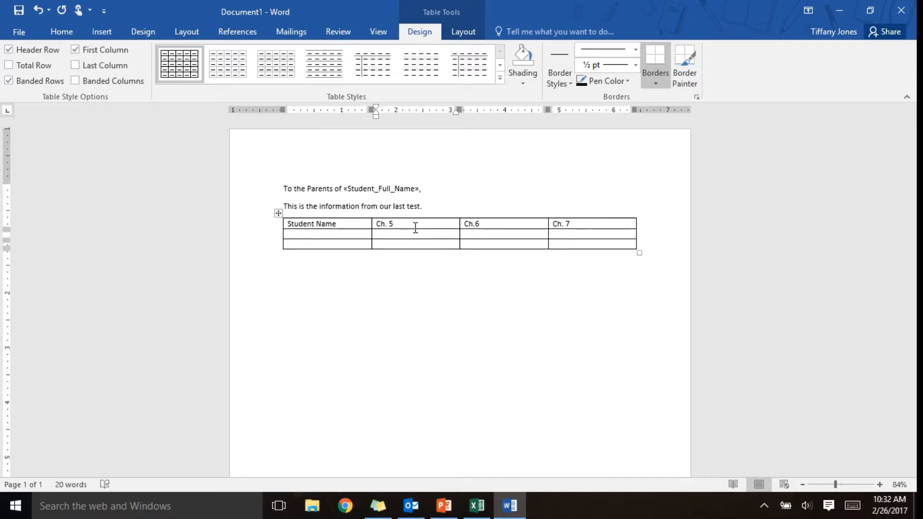
click(326, 235)
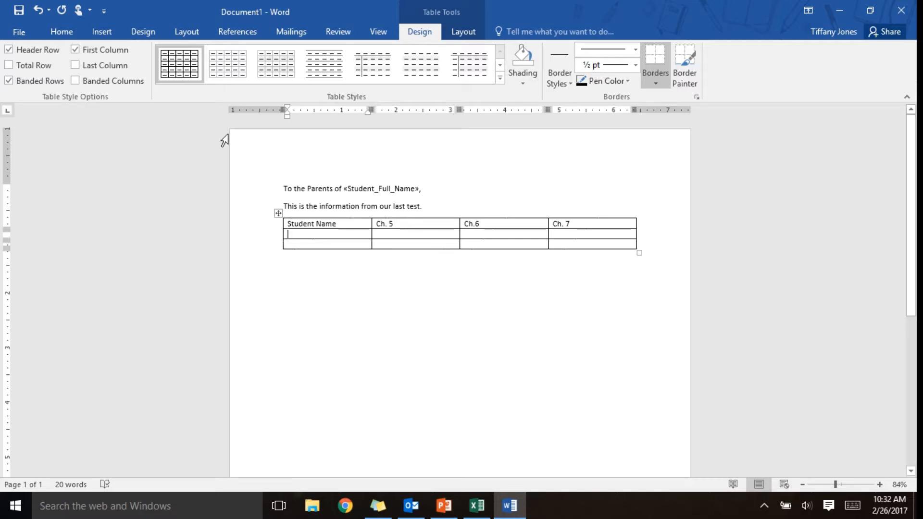
- Insert Student_First_Name and Ch_A_Avg merge fields into the second row under Student Name and Ch. 5
click(300, 33)
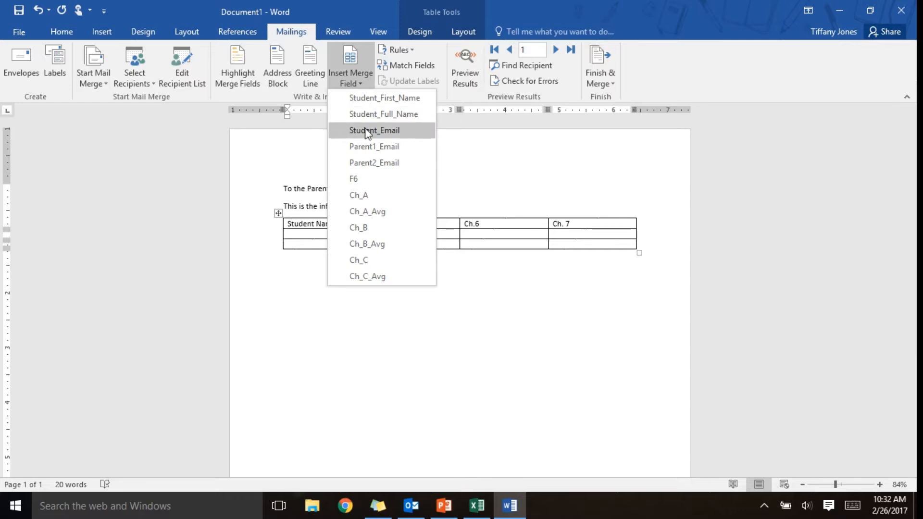
click(376, 116)
key(BackSpace)
key(BackSpace)
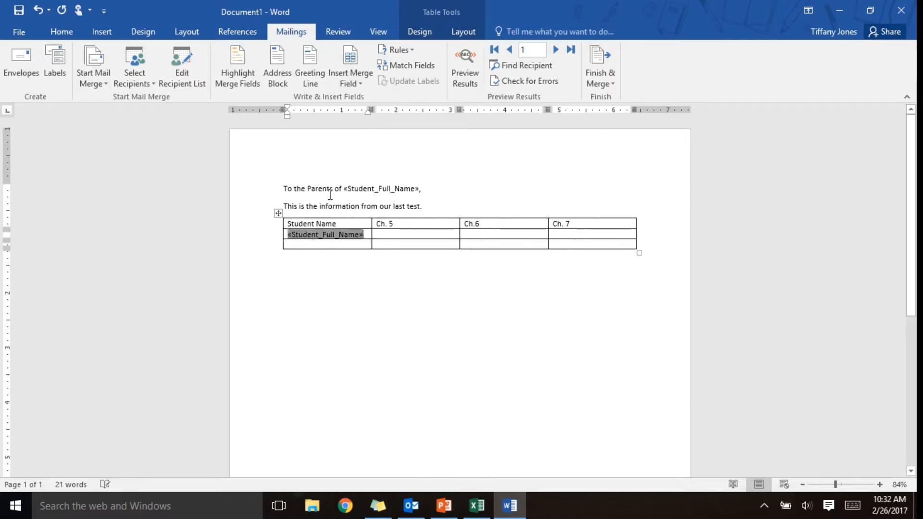
click(361, 84)
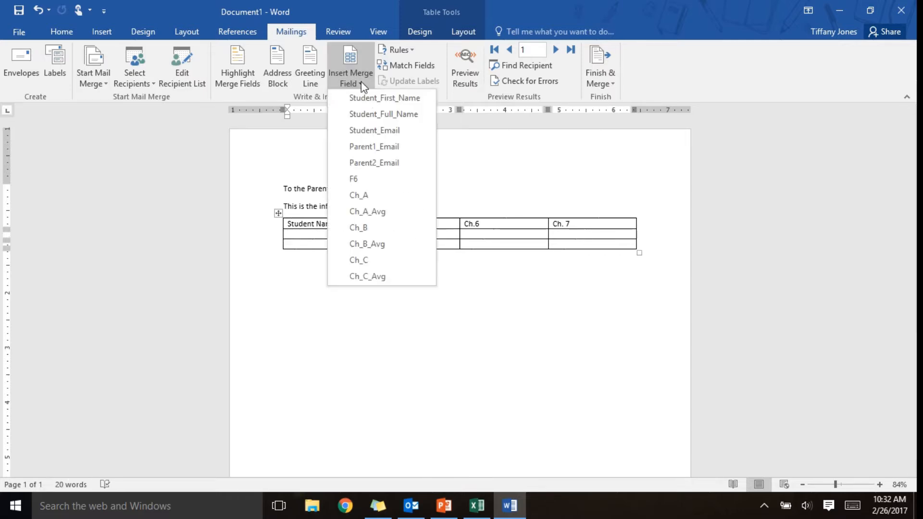
click(373, 114)
key(BackSpace)
key(BackSpace)
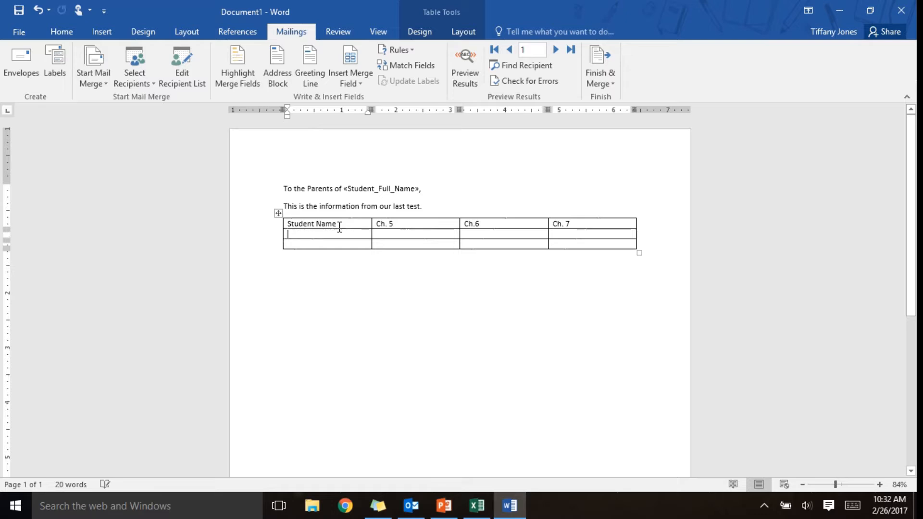
click(351, 84)
click(359, 96)
click(394, 239)
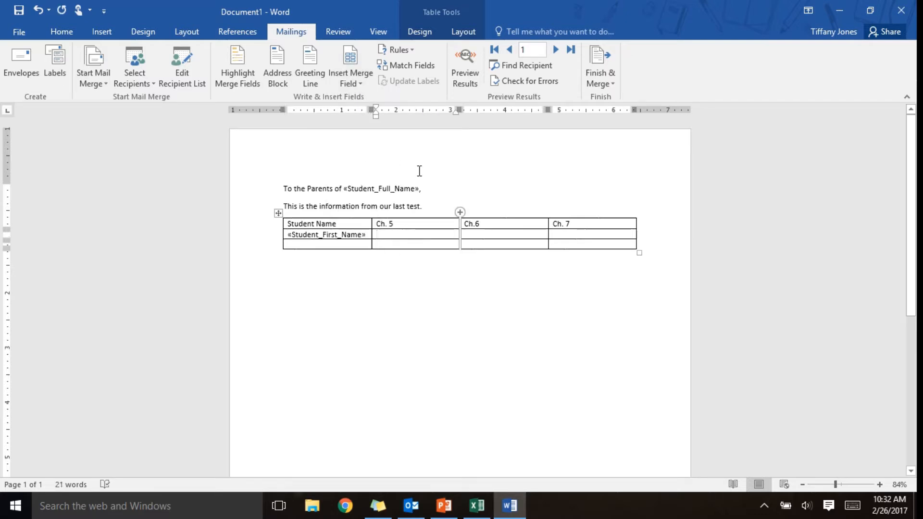
click(349, 82)
click(370, 212)
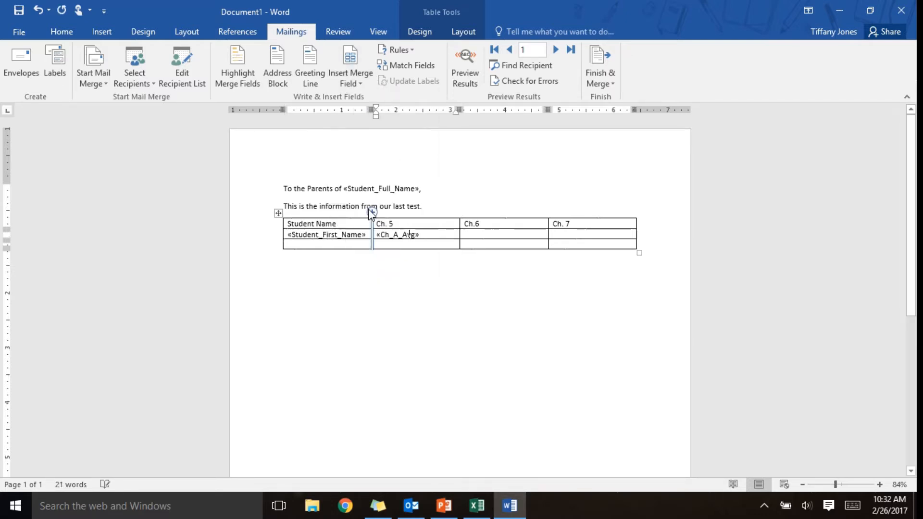
- Insert Ch_B_Avg under Ch.6 and Ch_C_Avg under Ch. 7, then go to the third row
click(495, 232)
click(358, 83)
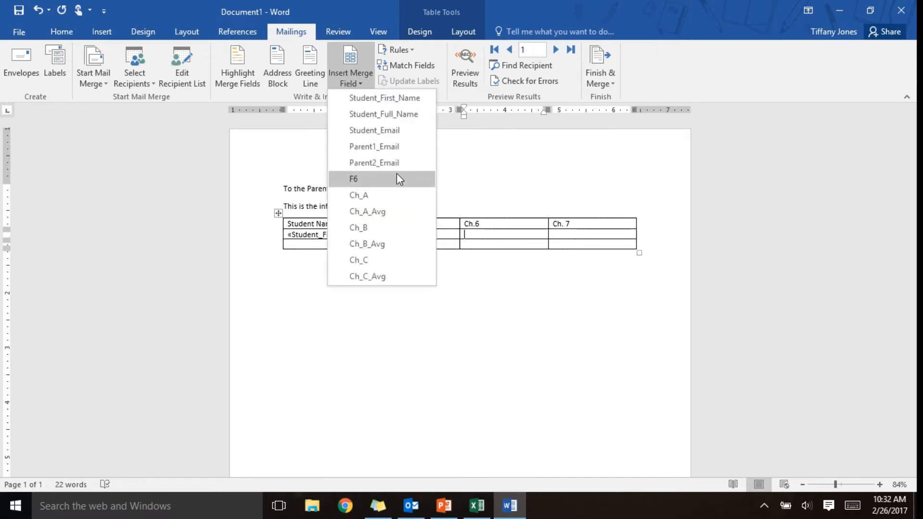
click(373, 242)
click(588, 233)
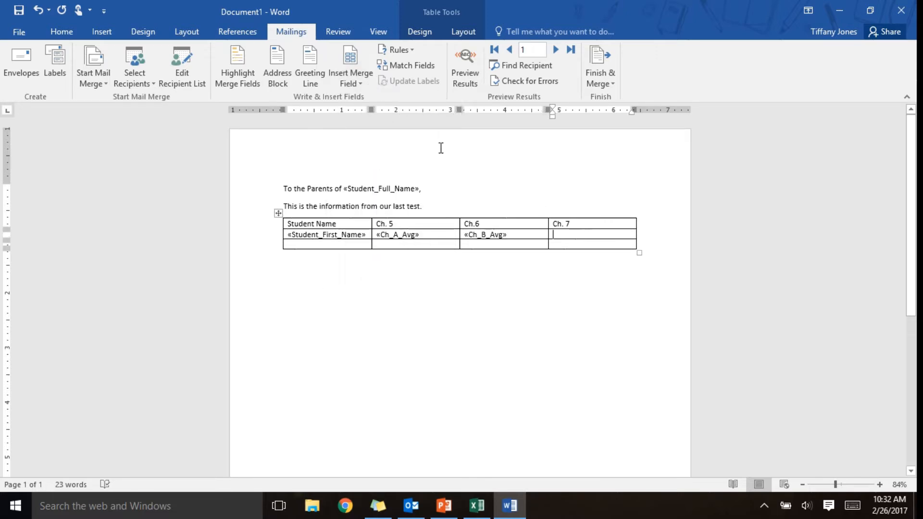
click(356, 83)
click(380, 276)
click(301, 245)
- Label the third row "Average" and enter 61.5 in its chapter cell
text(Averageq)
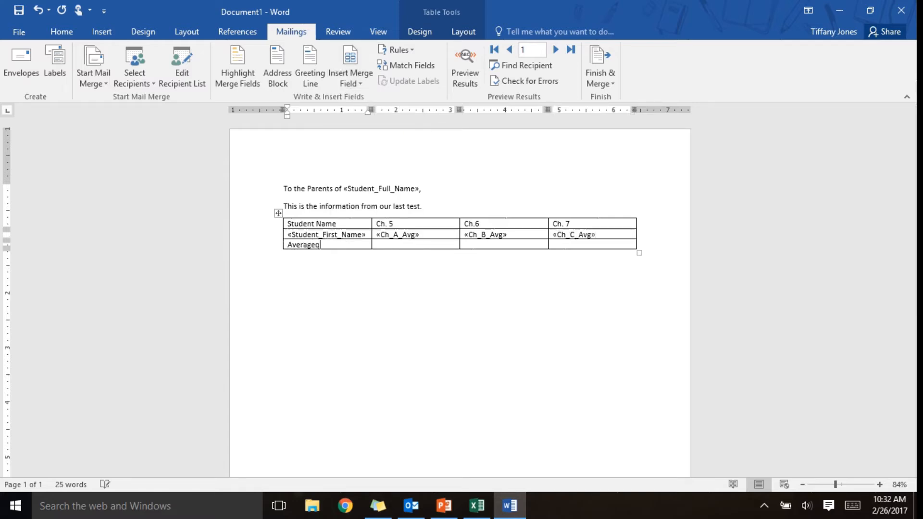
key(Tab)
text(61.5)
key(Tab)
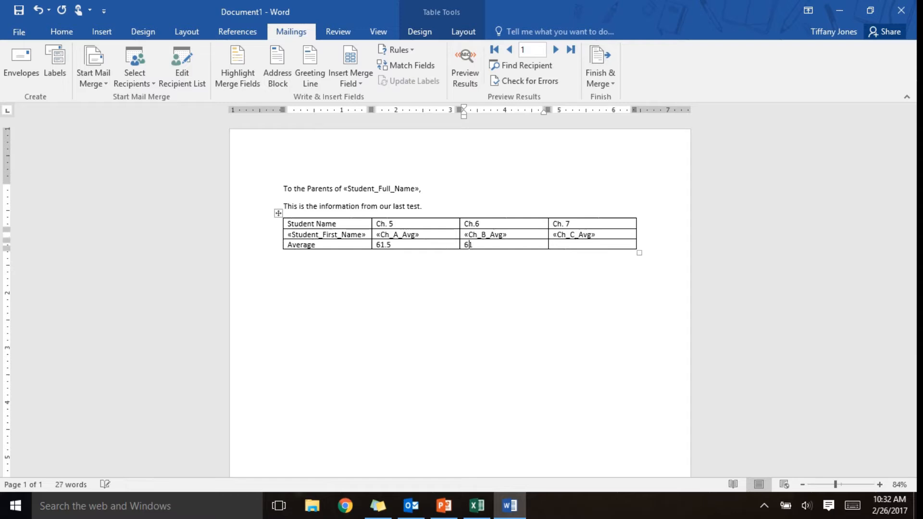
key(Tab)
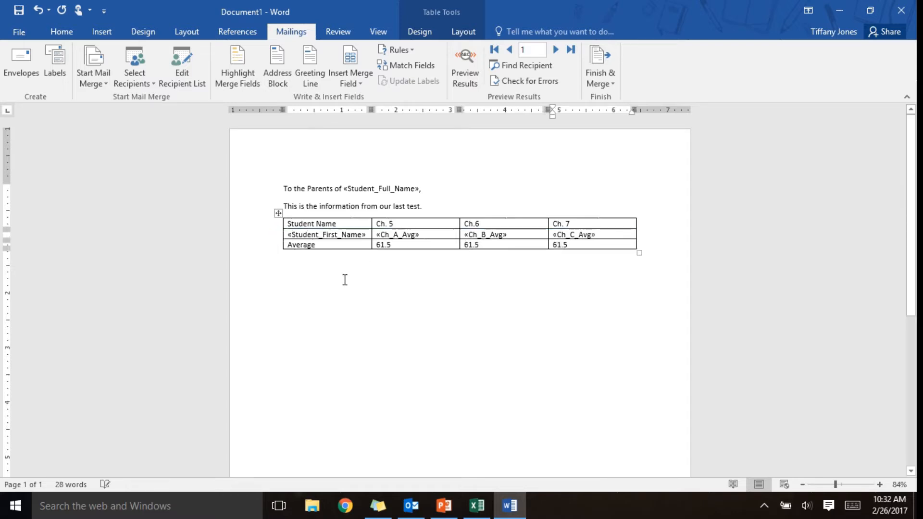
- Below the table, add "Let me know if you have any questions," and sign with the teacher's name
click(601, 299)
key(Return)
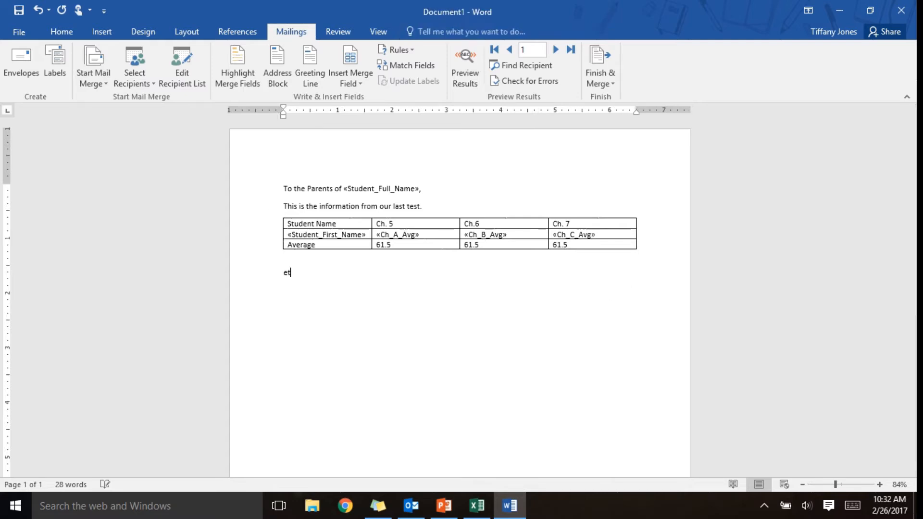
text(E)
key(BackSpace)
key(BackSpace)
text(Let me know if you have any questions,)
key(Return)
text(Mrs. Jones)
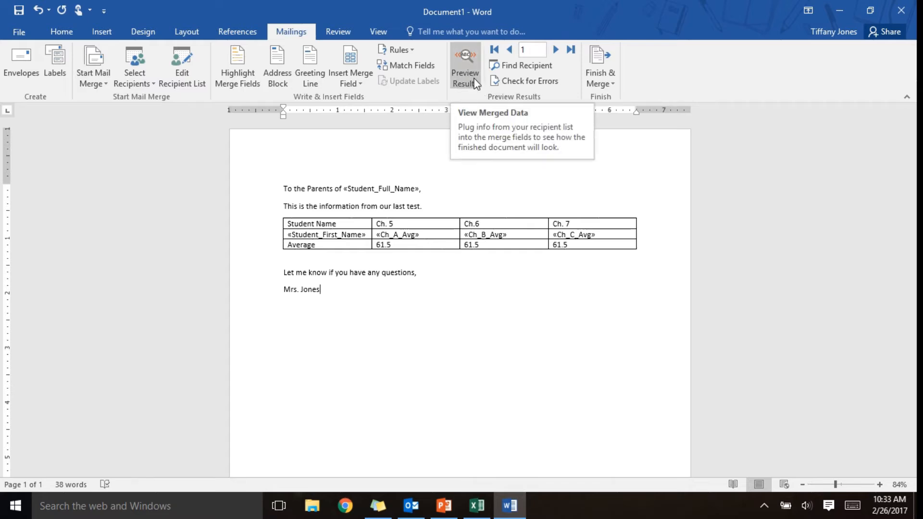
click(466, 65)
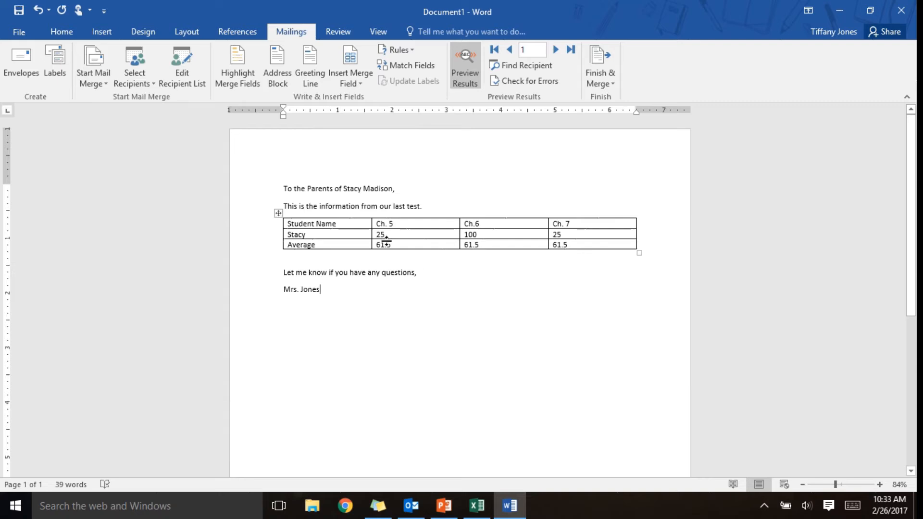
click(555, 50)
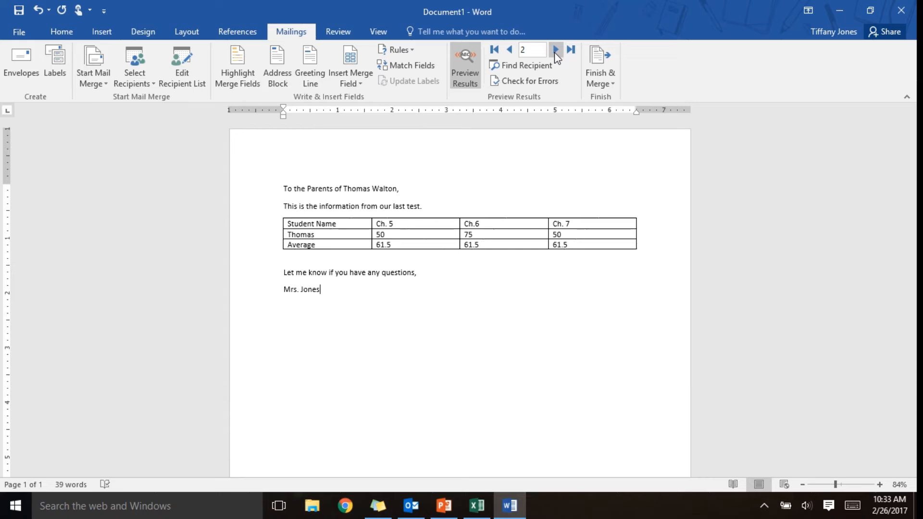
click(554, 50)
click(554, 51)
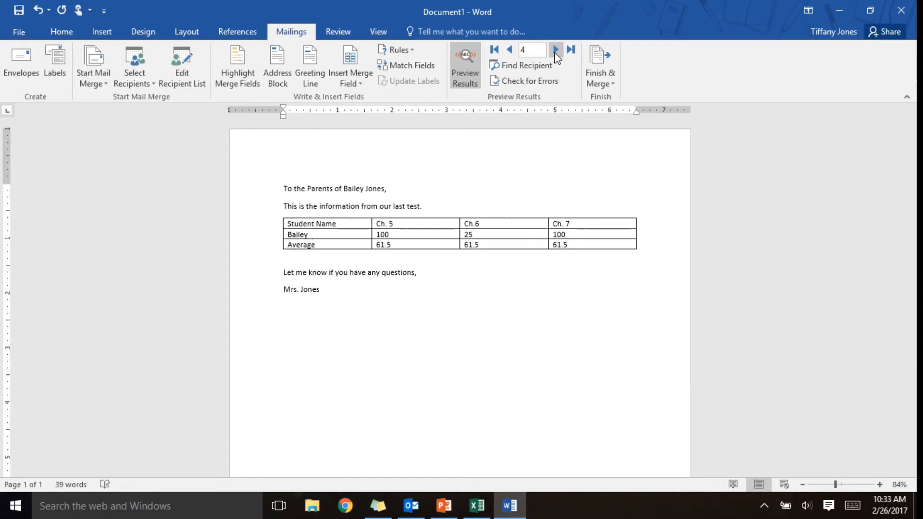
click(472, 63)
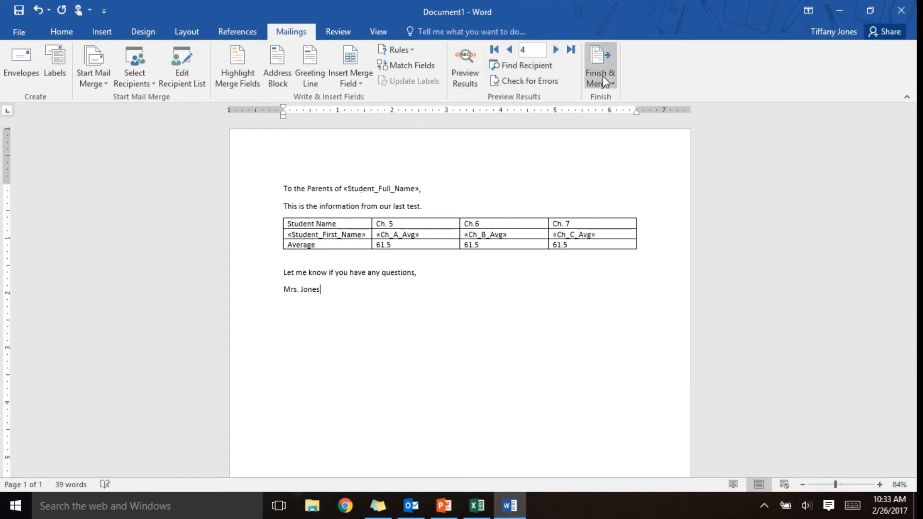
- Start Send Email Messages and address the merge to the Parent1_Email field
click(601, 79)
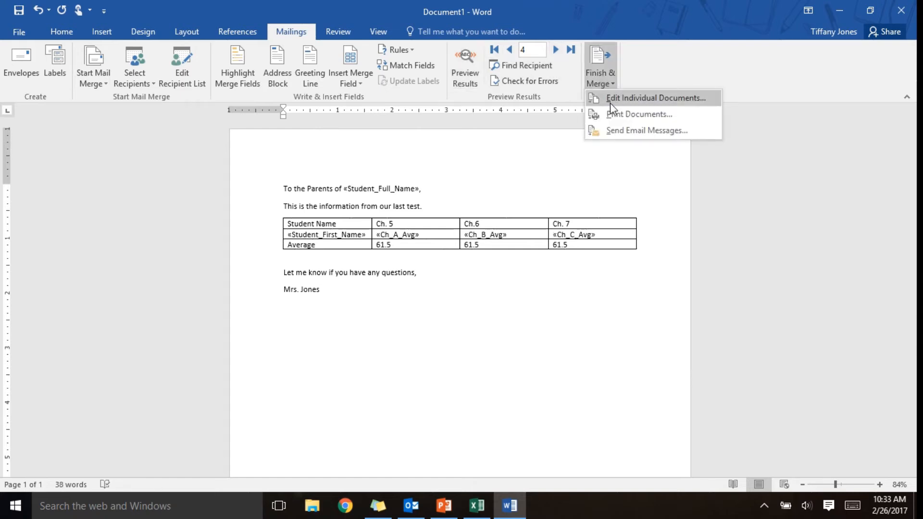
click(616, 131)
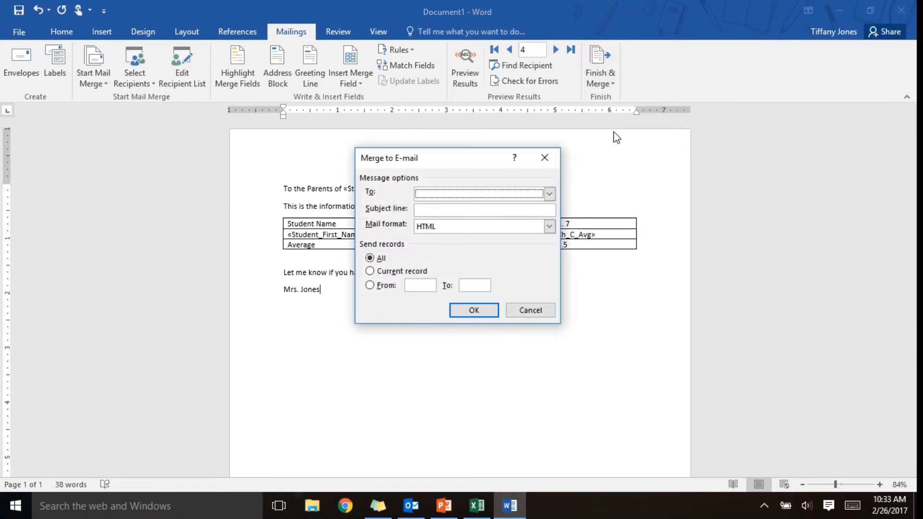
click(438, 194)
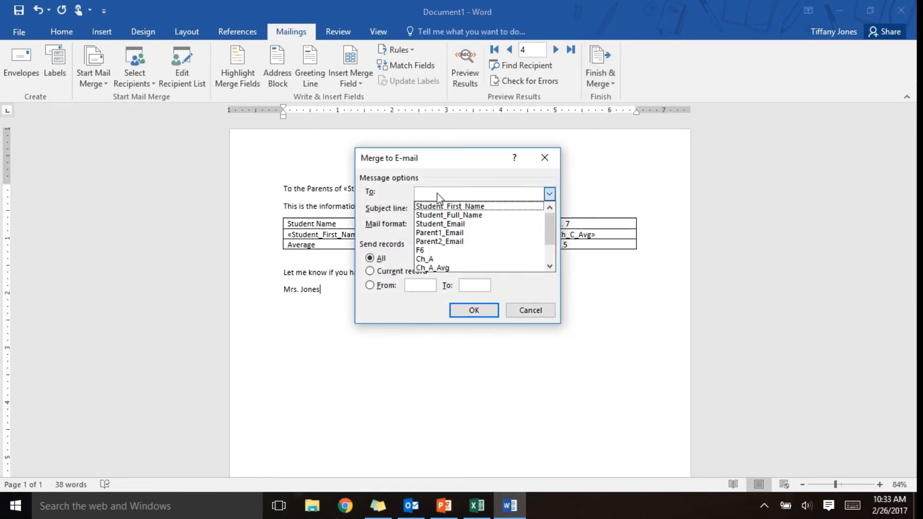
click(466, 234)
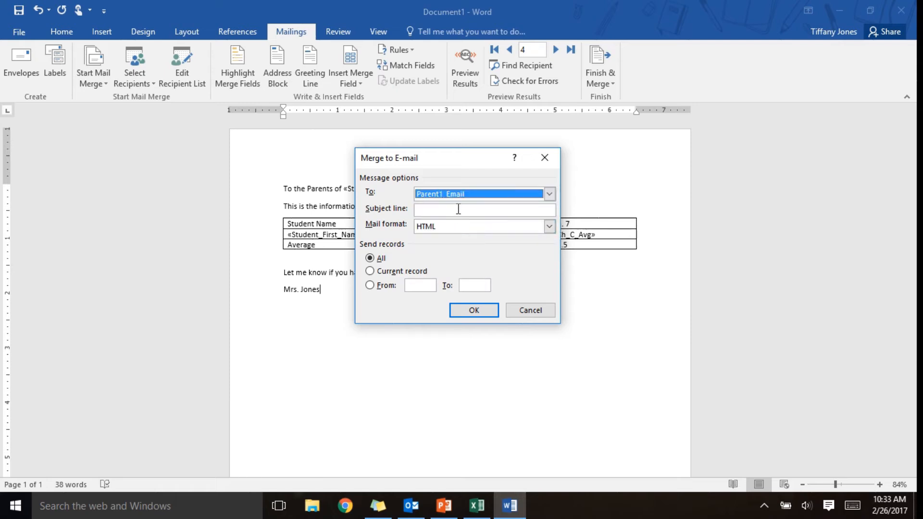
- Set the subject line to "Quiz #3 Data Analysis" and send the messages
click(458, 209)
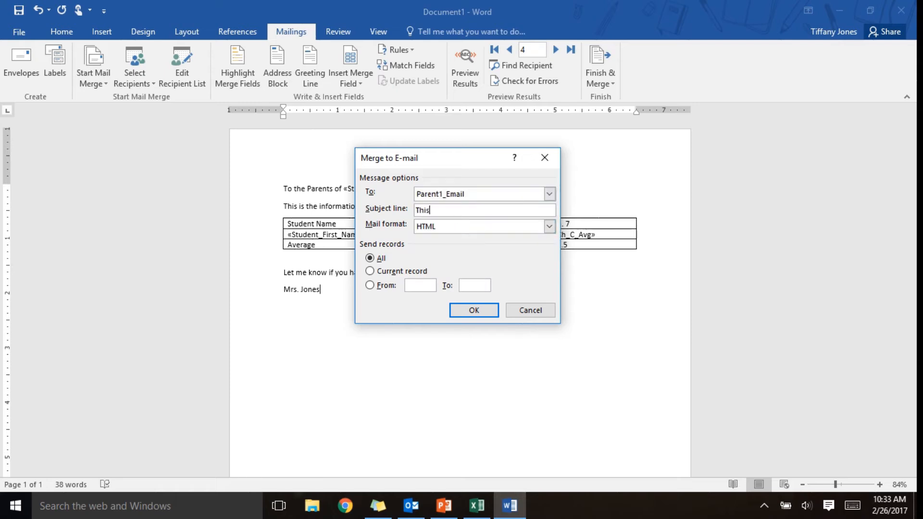
key(BackSpace)
key(BackSpace)
key(BackSpace)
key(BackSpace)
text(nalys)
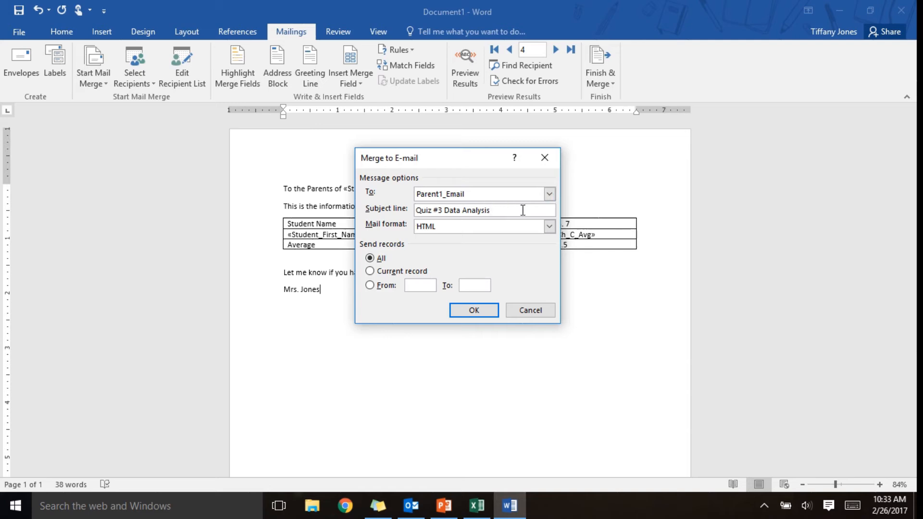
click(474, 310)
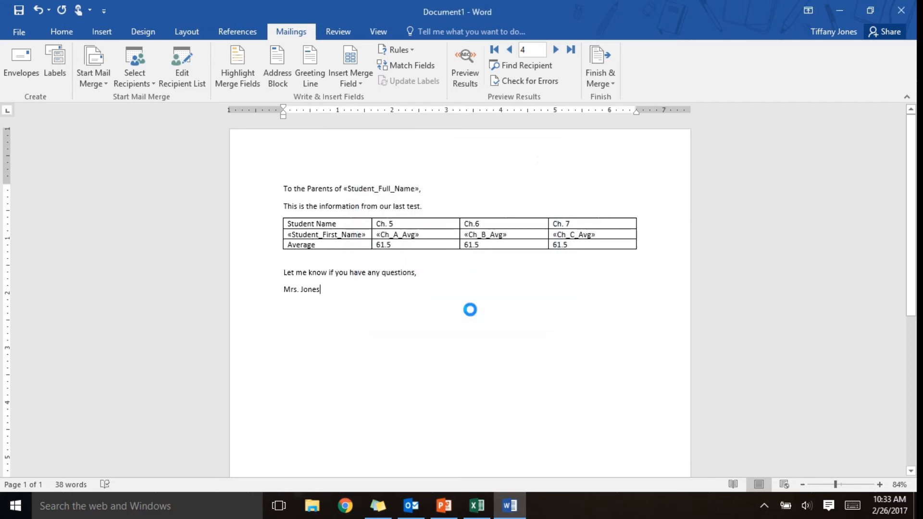
click(412, 506)
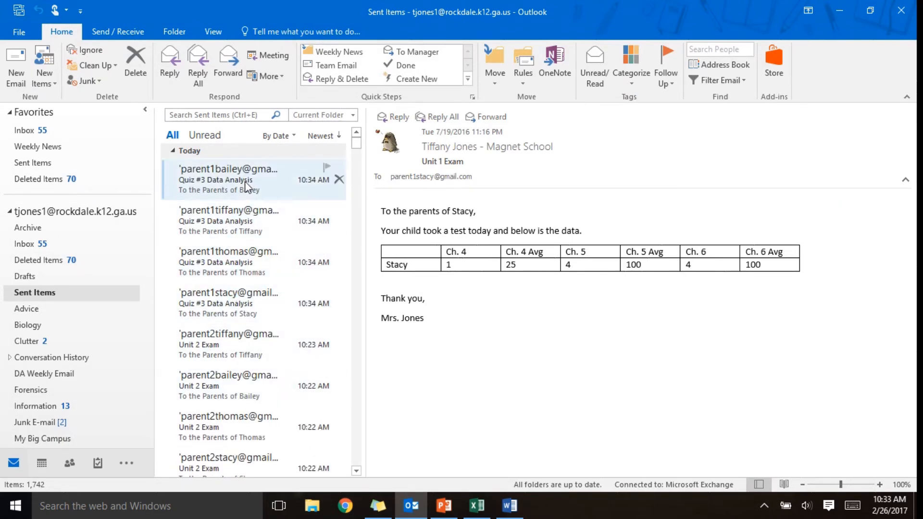
click(839, 10)
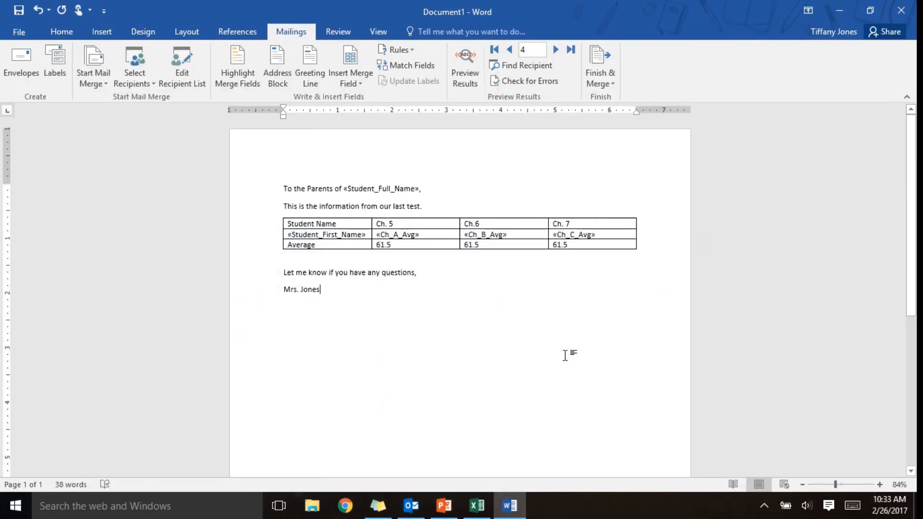
- Run another e-mail merge addressed to Parent2_Email, keeping the 'Quiz #3 Data Analysis' subject in HTML
click(608, 78)
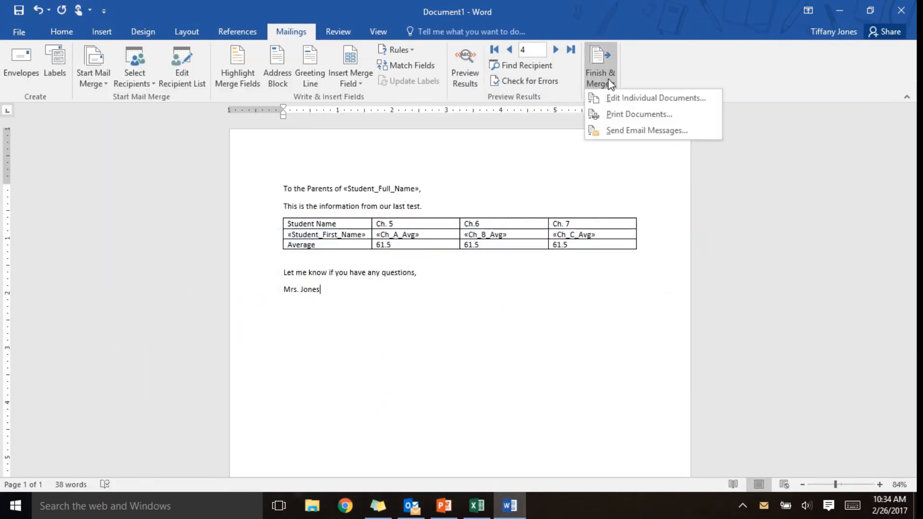
click(612, 134)
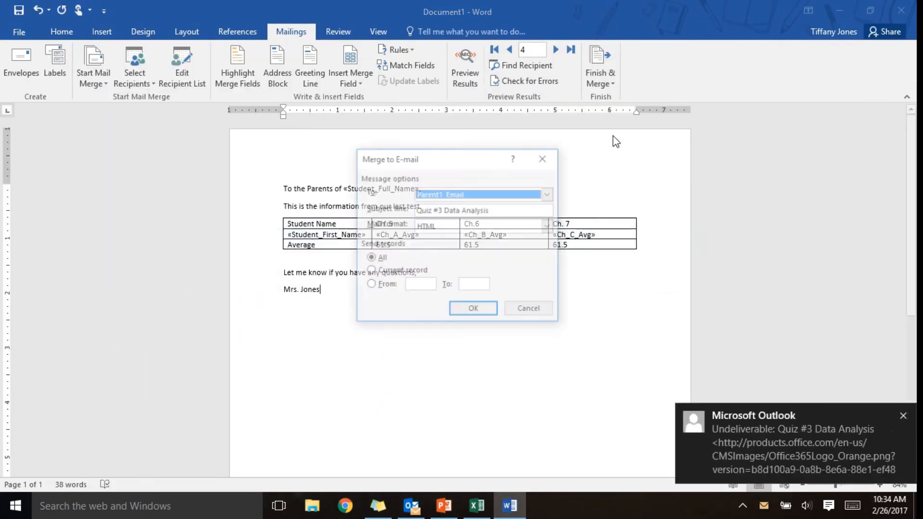
click(551, 193)
click(497, 250)
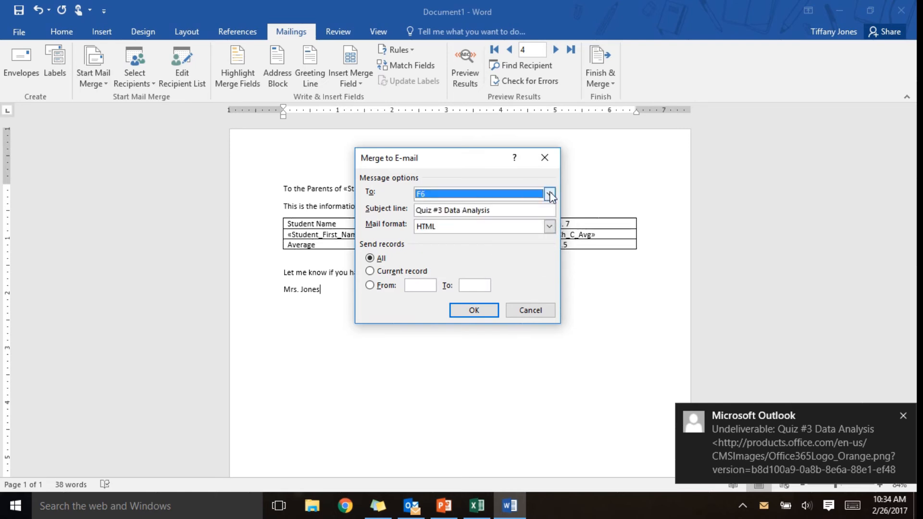
click(549, 194)
click(488, 241)
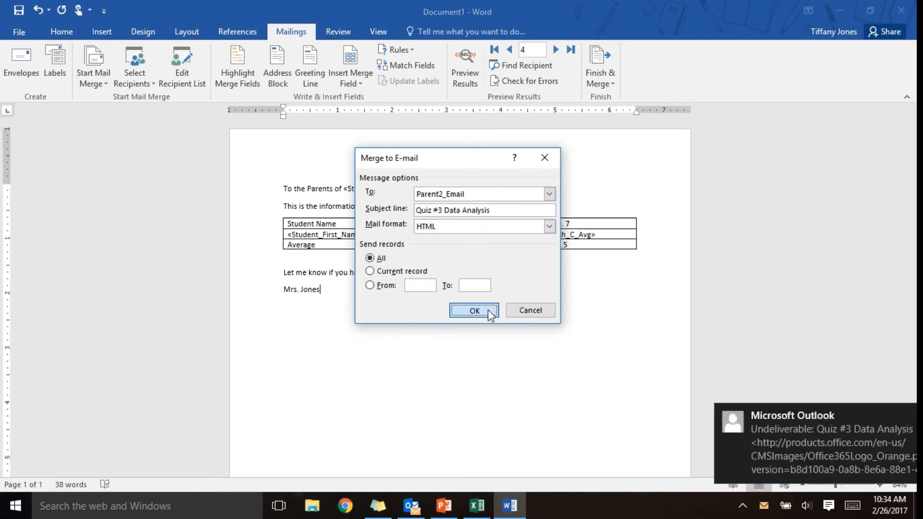
click(488, 310)
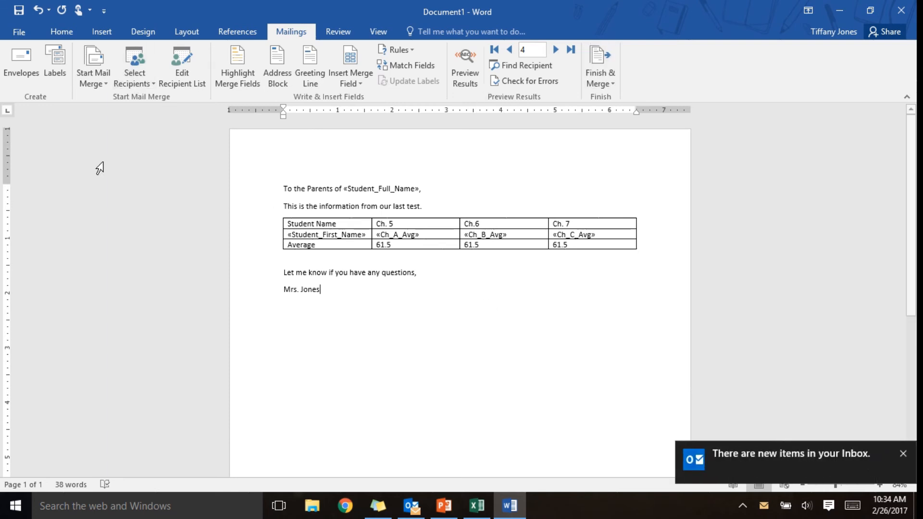
- Exclude the second student's row and the two blank rows from the merge recipient list
click(186, 83)
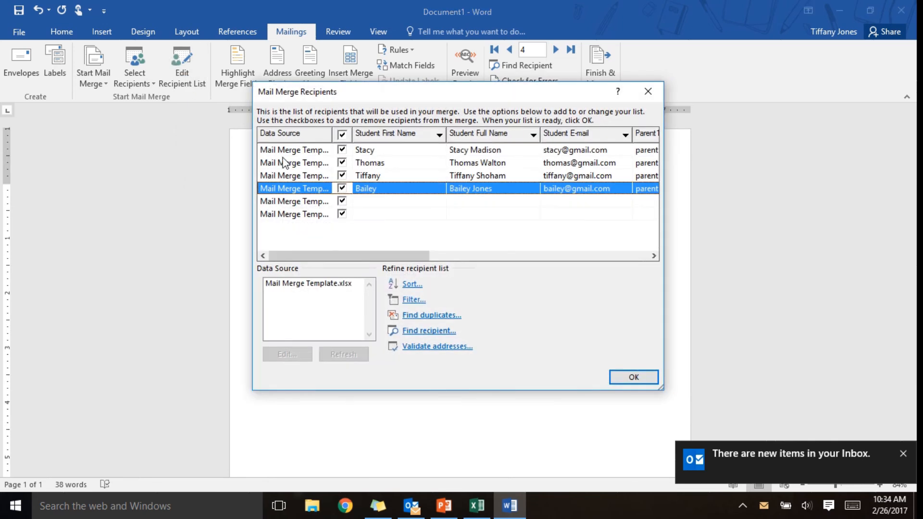
click(342, 200)
click(342, 214)
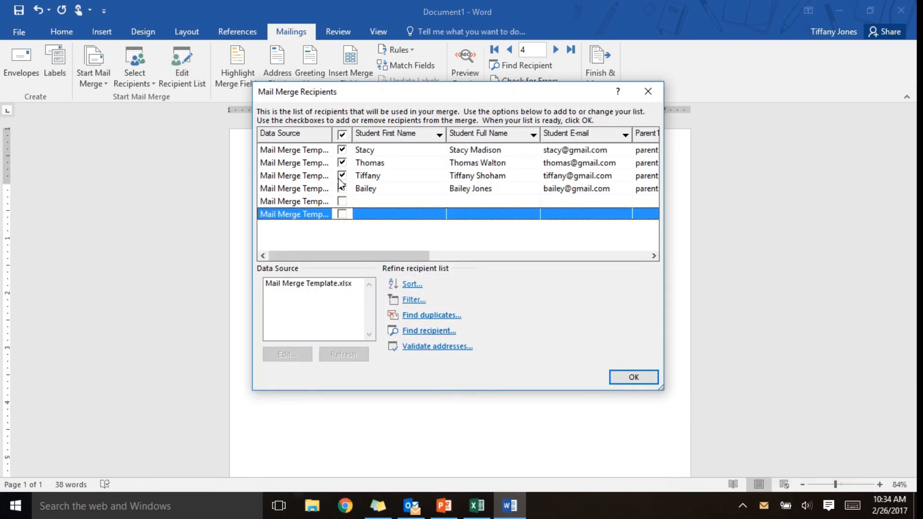
click(342, 162)
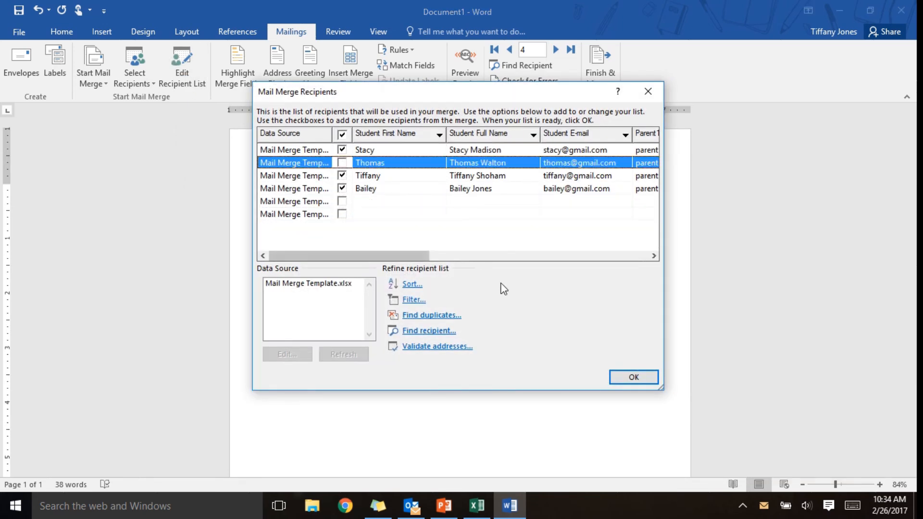
click(634, 378)
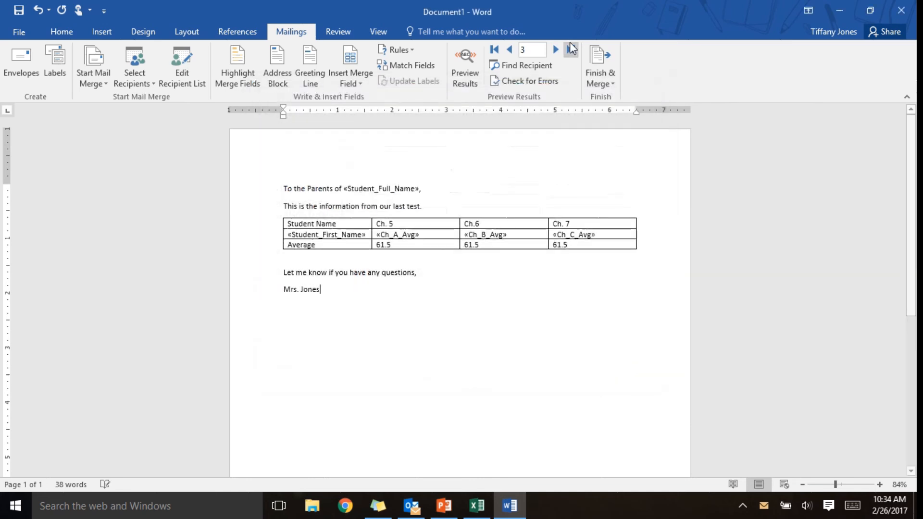
- Preview the letter with real student grades across several records, then go to the File Info page
click(465, 74)
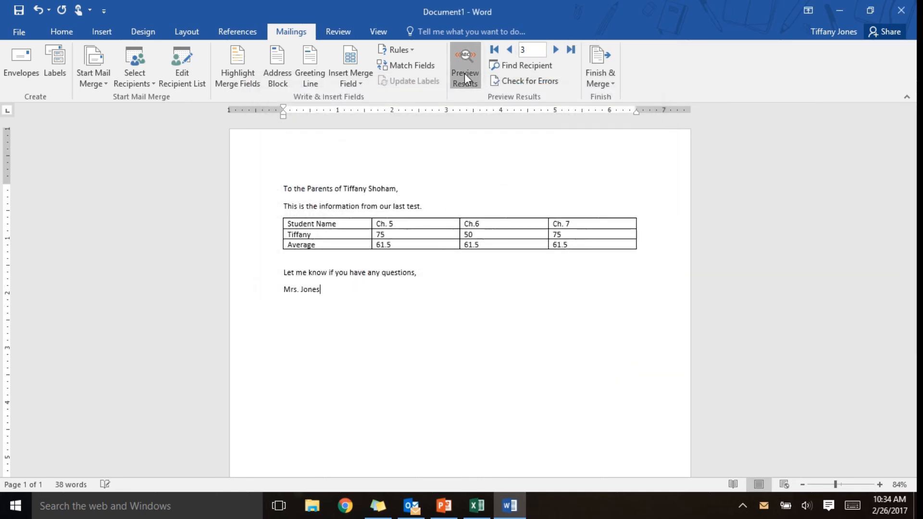
click(555, 50)
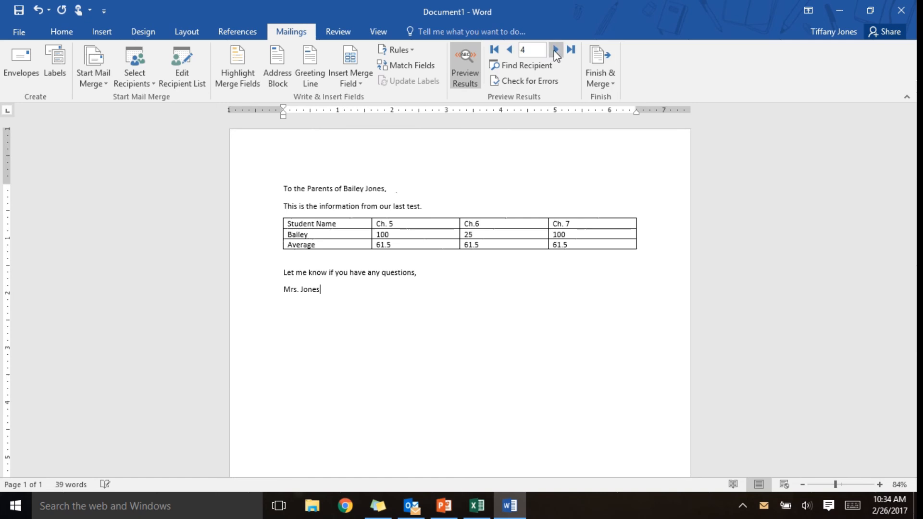
click(510, 50)
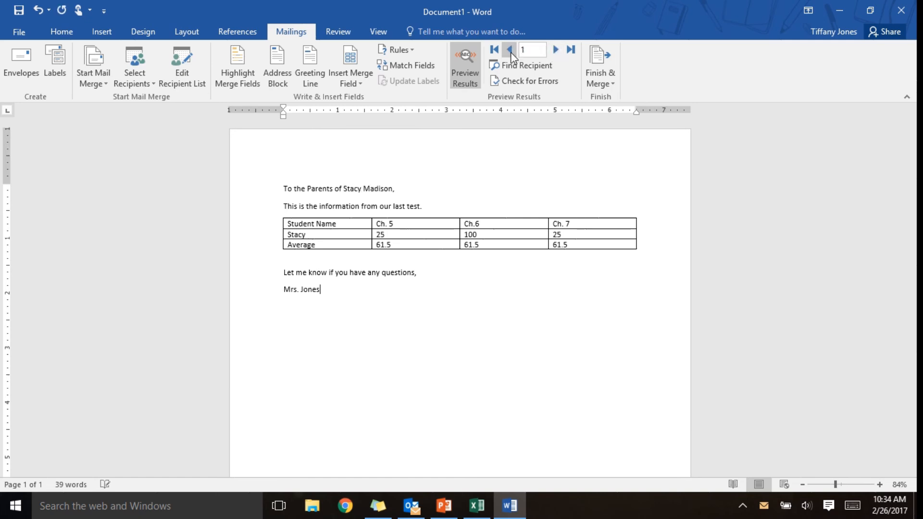
click(555, 50)
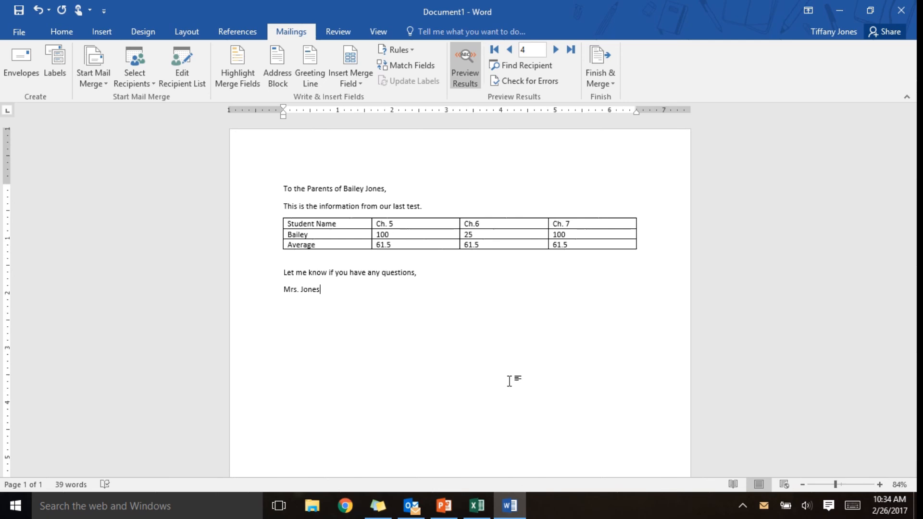
click(18, 26)
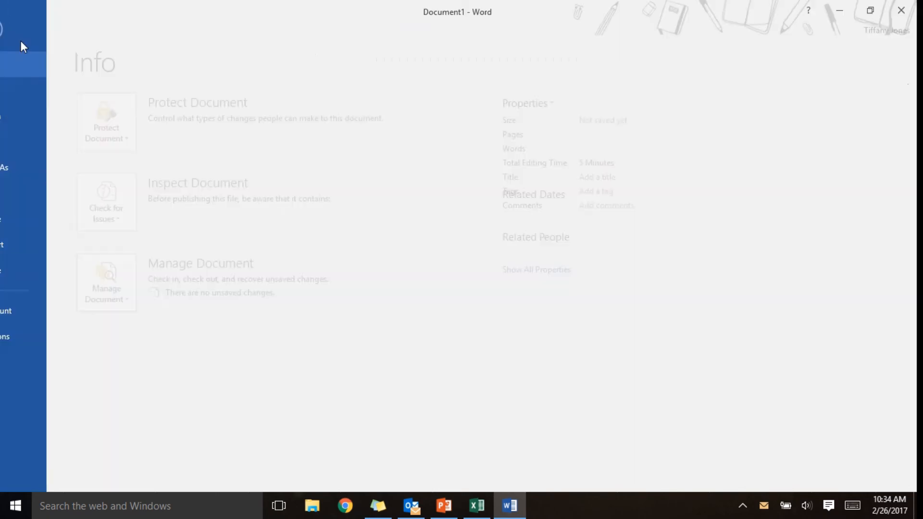
- Save the letter on the Desktop as the Word document 'Mail Merge Template'
click(28, 168)
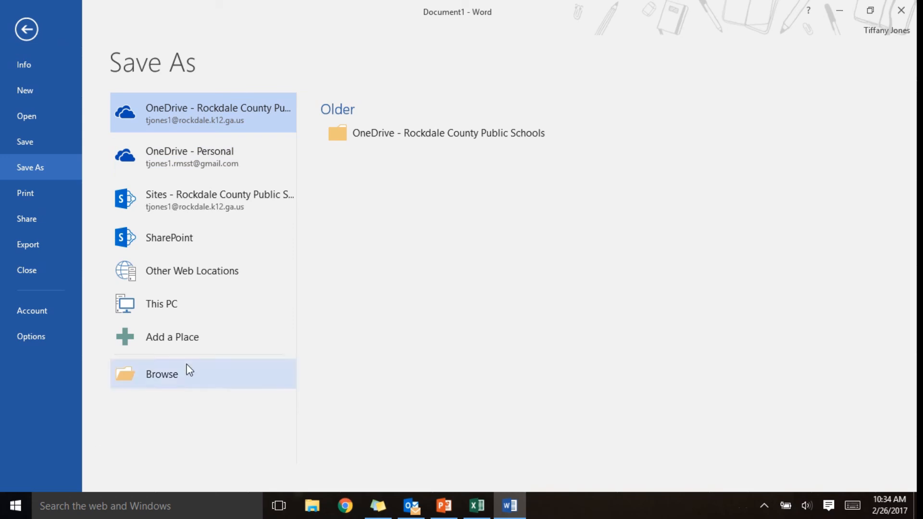
click(182, 382)
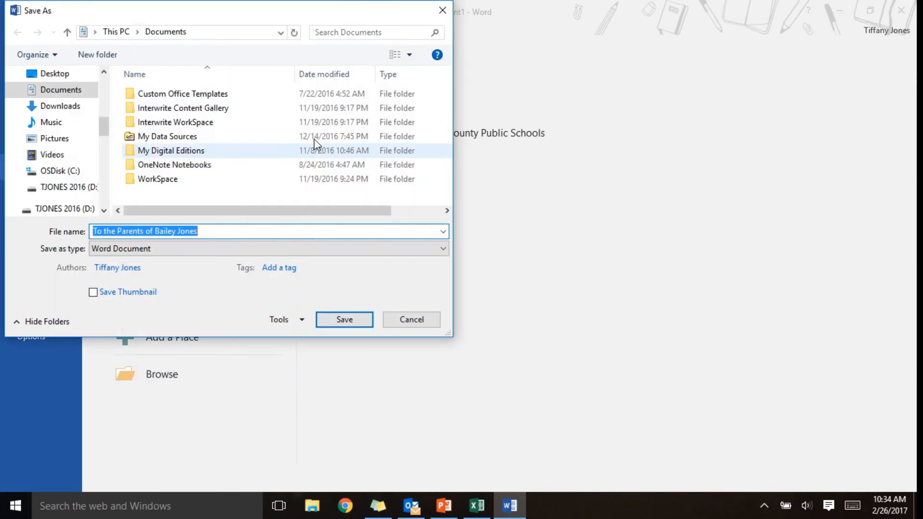
click(59, 73)
click(232, 232)
text(Maile)
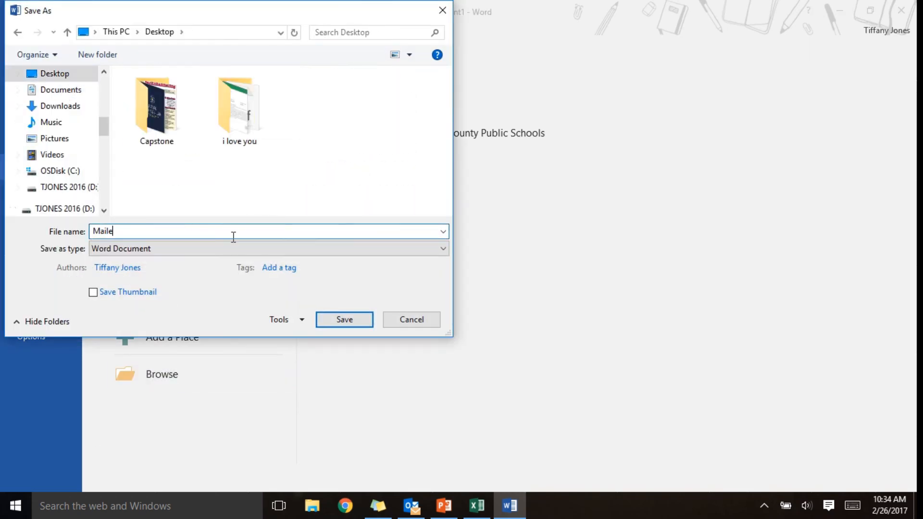
key(BackSpace)
text(Merge Template)
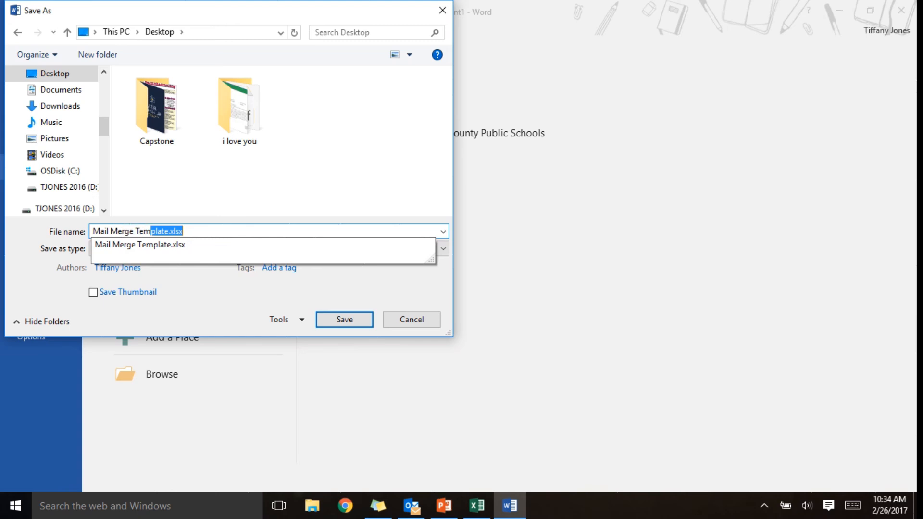
key(Delete)
key(Return)
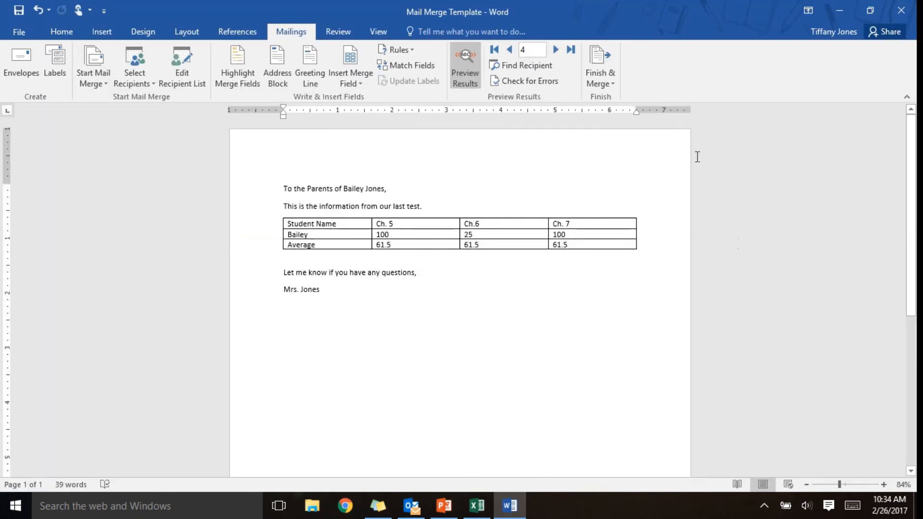
mouse_move(440, 2)
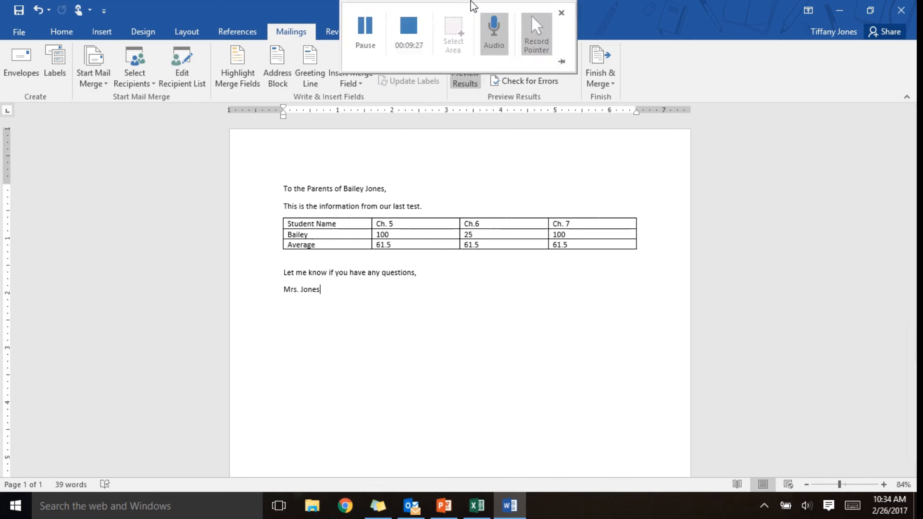